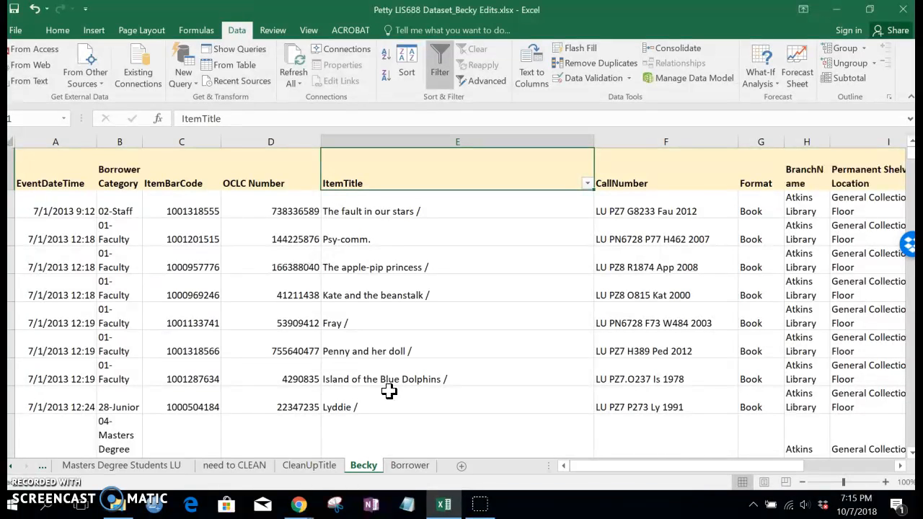
- Sort the entire dataset by ItemTitle values in A to Z order, treating the first row as headers
{"action": "left_click", "coordinate": [388, 230]}
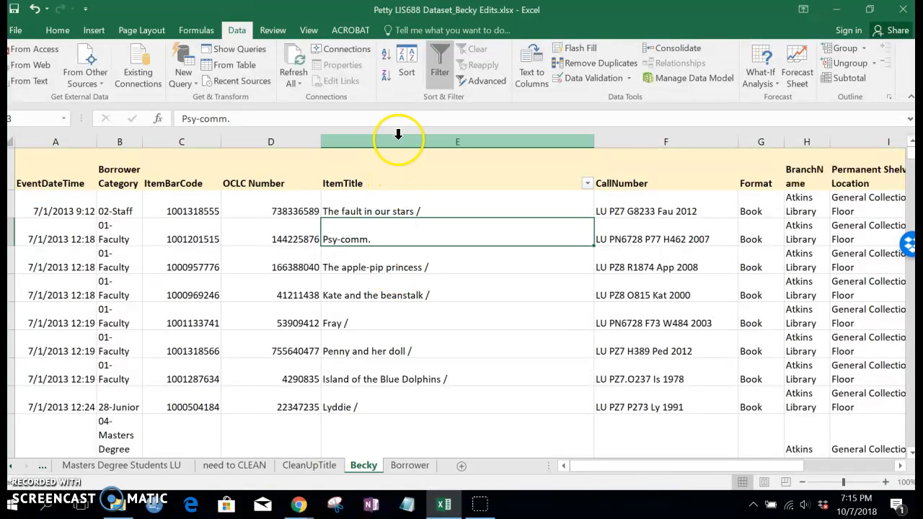
{"action": "left_click", "coordinate": [398, 135]}
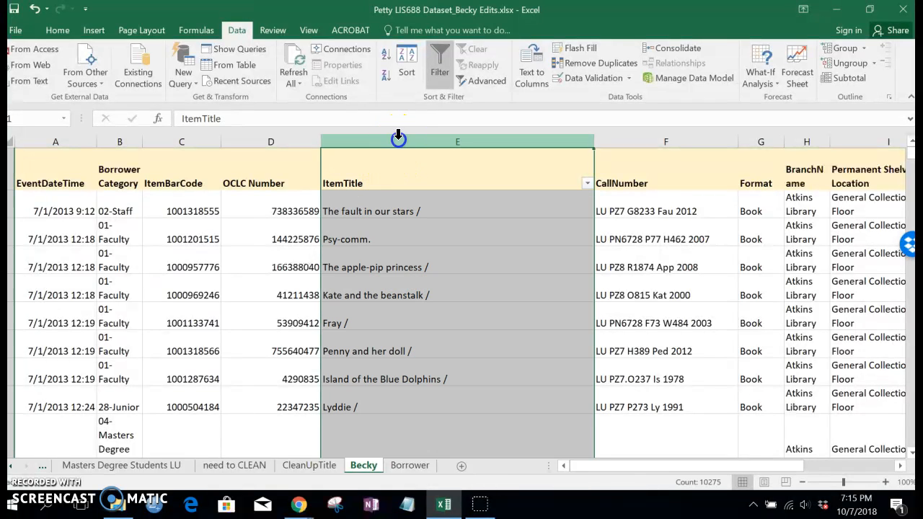
{"action": "left_click", "coordinate": [9, 142]}
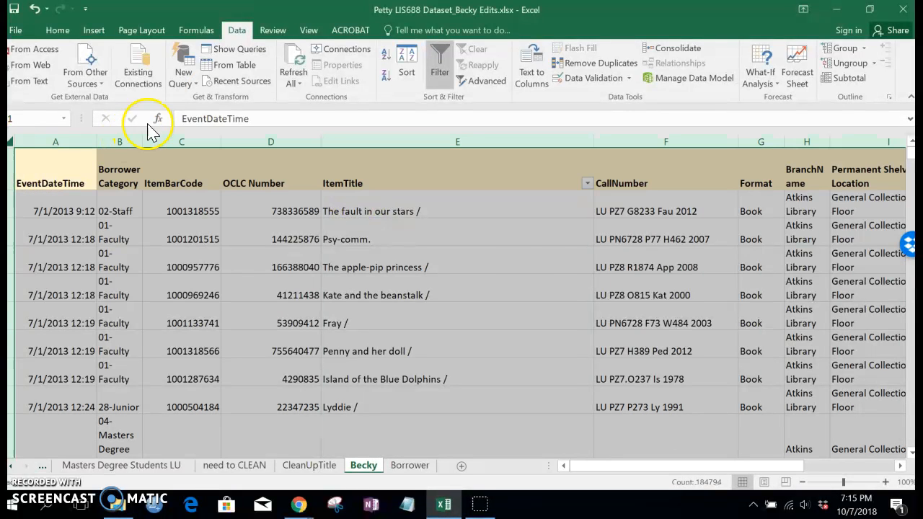
{"action": "left_click", "coordinate": [406, 61]}
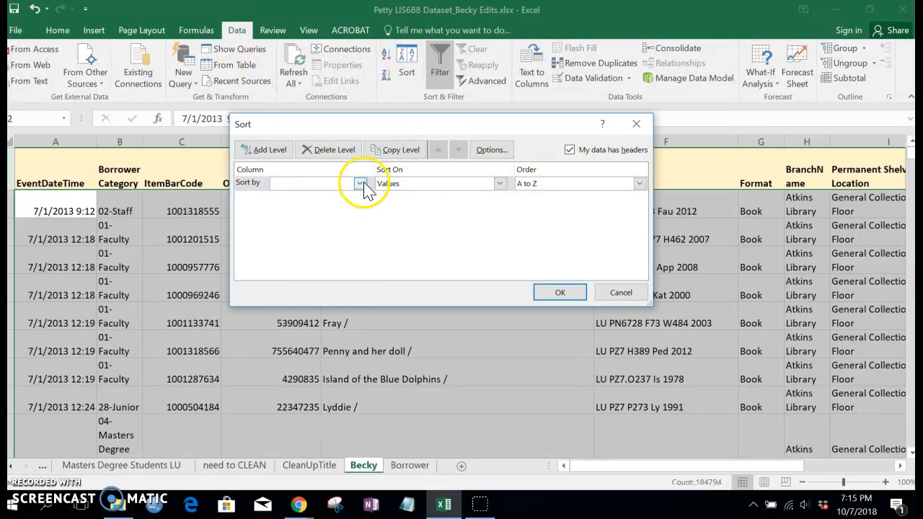
{"action": "left_click", "coordinate": [359, 183]}
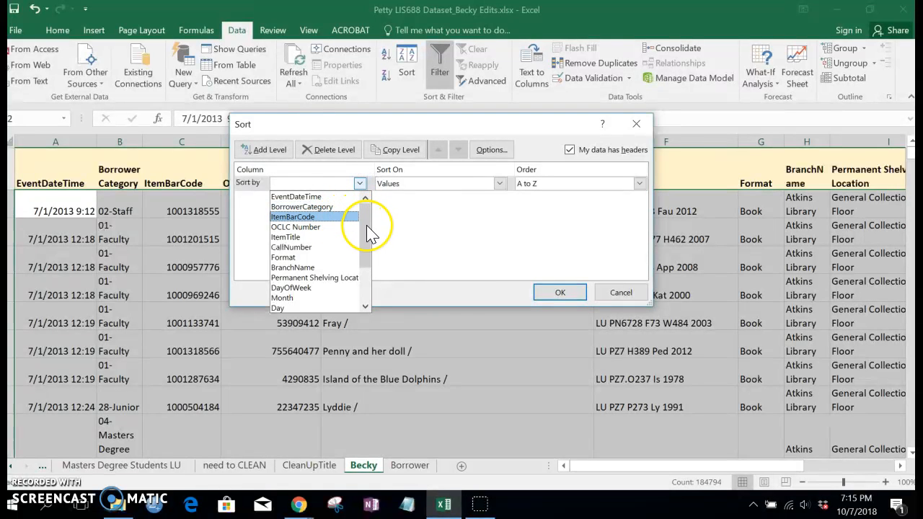
{"action": "left_click", "coordinate": [317, 237]}
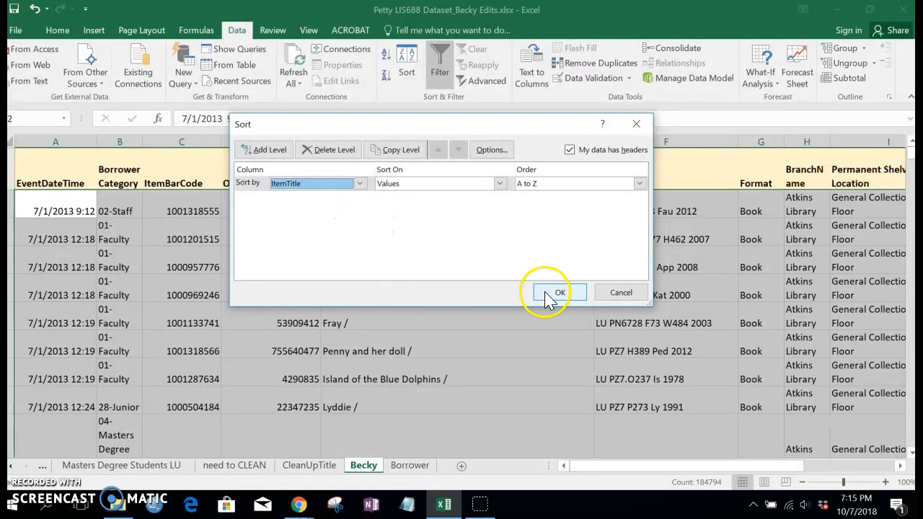
{"action": "left_click", "coordinate": [555, 293]}
{"action": "left_click", "coordinate": [465, 310]}
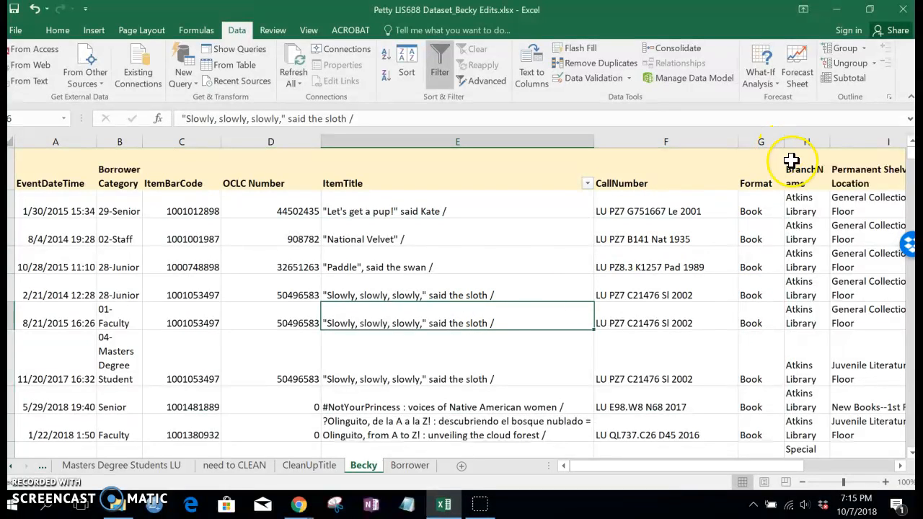
- Examine the sorted item titles for inconsistent trailing punctuation, comparing the repeated entries of "A Christmas carol"
{"action": "left_click_drag", "start_coordinate": [911, 152], "coordinate": [911, 161]}
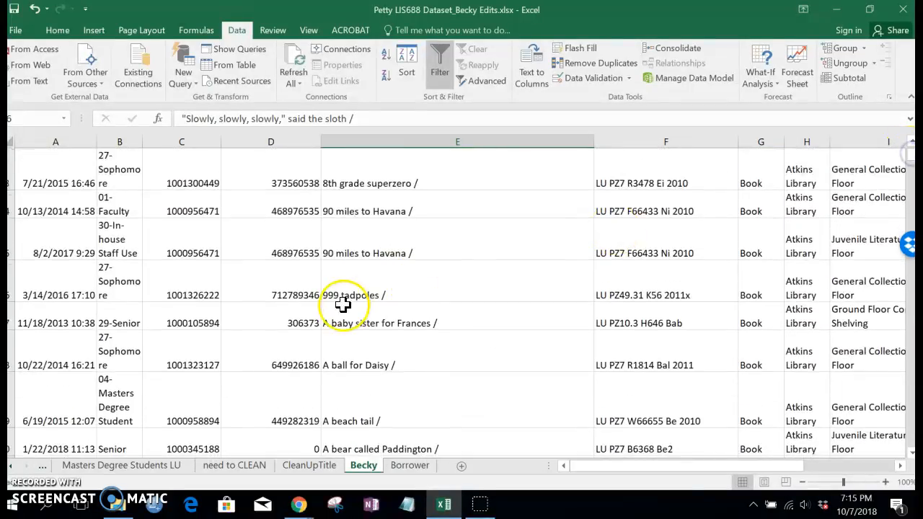
{"action": "scroll", "coordinate": [344, 305], "scroll_direction": "up", "scroll_amount": 17}
{"action": "scroll", "coordinate": [377, 302], "scroll_direction": "down", "scroll_amount": 20}
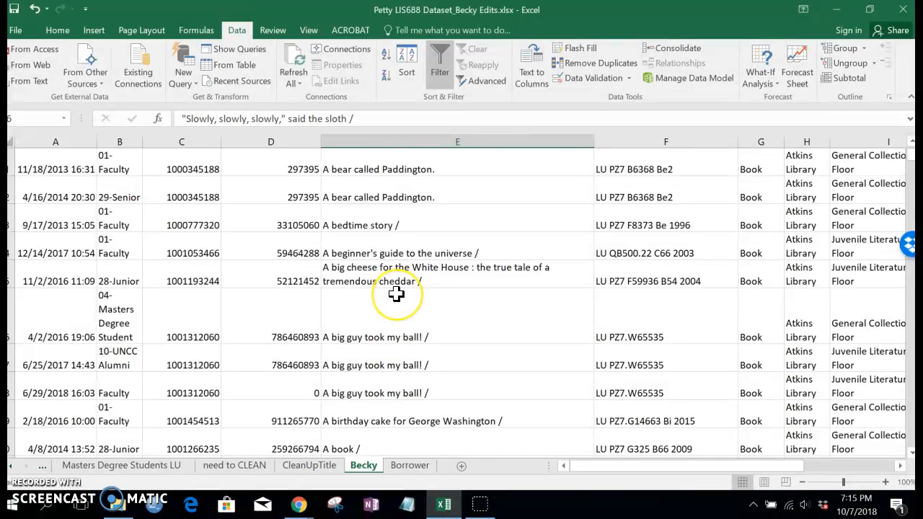
{"action": "scroll", "coordinate": [395, 294], "scroll_direction": "down", "scroll_amount": 8}
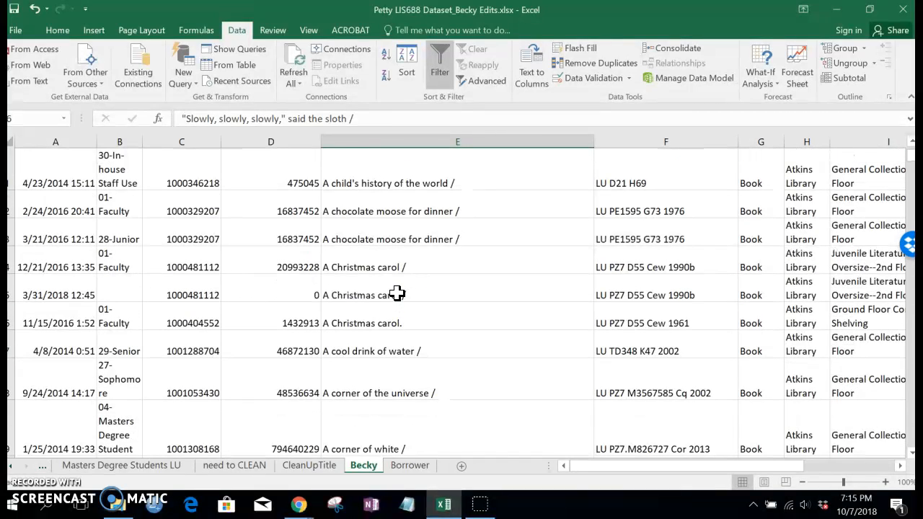
{"action": "left_click", "coordinate": [398, 293]}
{"action": "left_click", "coordinate": [398, 264]}
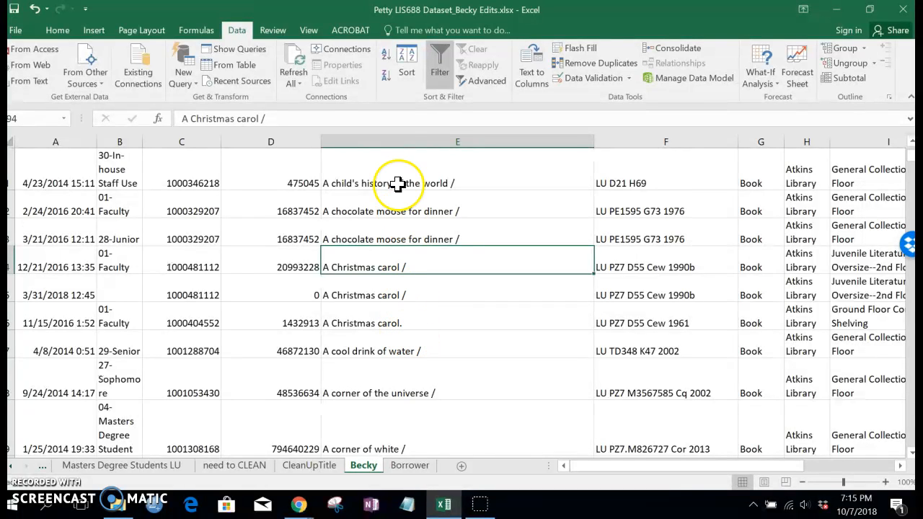
- Try to replace every "/" in the ItemTitle column with nothing using Find and Replace
{"action": "left_click", "coordinate": [402, 141]}
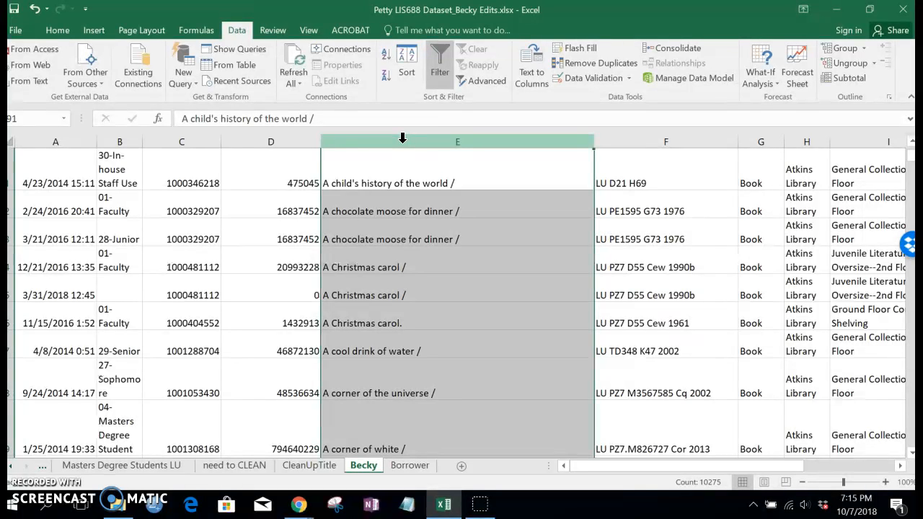
{"action": "key", "text": "ctrl+f"}
{"action": "left_click_drag", "start_coordinate": [365, 267], "coordinate": [253, 102]}
{"action": "left_click", "coordinate": [235, 130]}
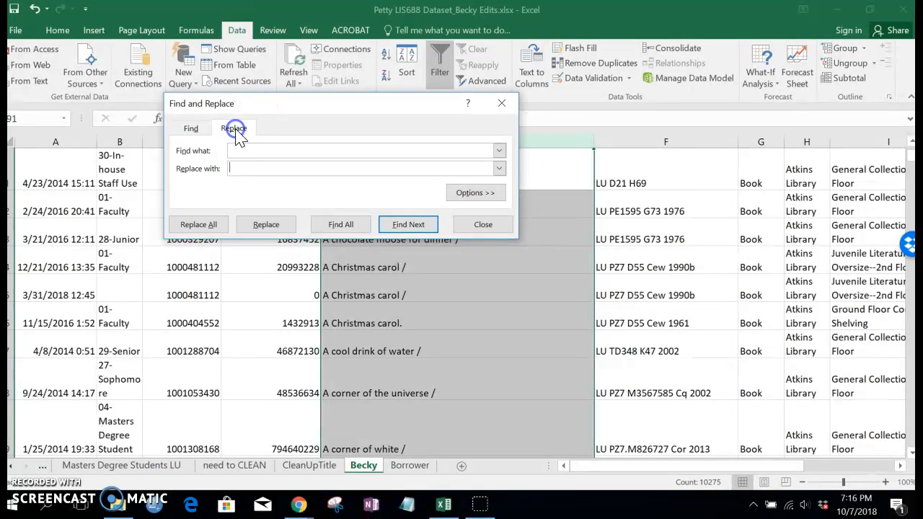
{"action": "left_click", "coordinate": [229, 152]}
{"action": "type", "text": "/"}
{"action": "left_click", "coordinate": [235, 172]}
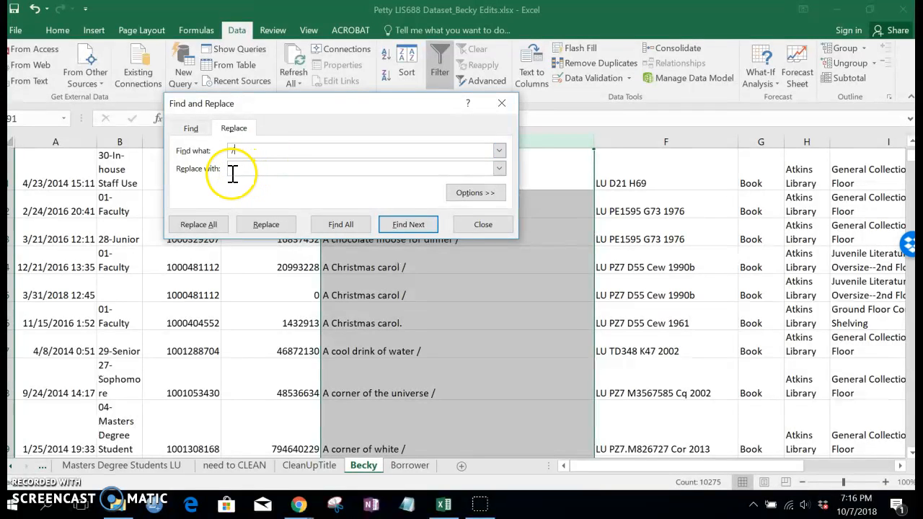
{"action": "left_click", "coordinate": [208, 227]}
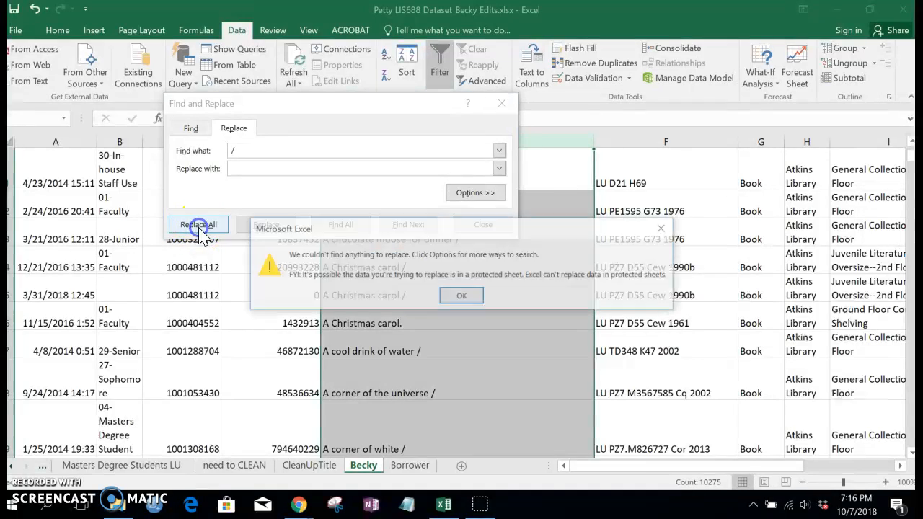
{"action": "left_click", "coordinate": [450, 300]}
- Re-enter "/" as the search text and replace all its occurrences in the title column with an empty replacement
{"action": "left_click", "coordinate": [239, 152]}
{"action": "type", "text": "/"}
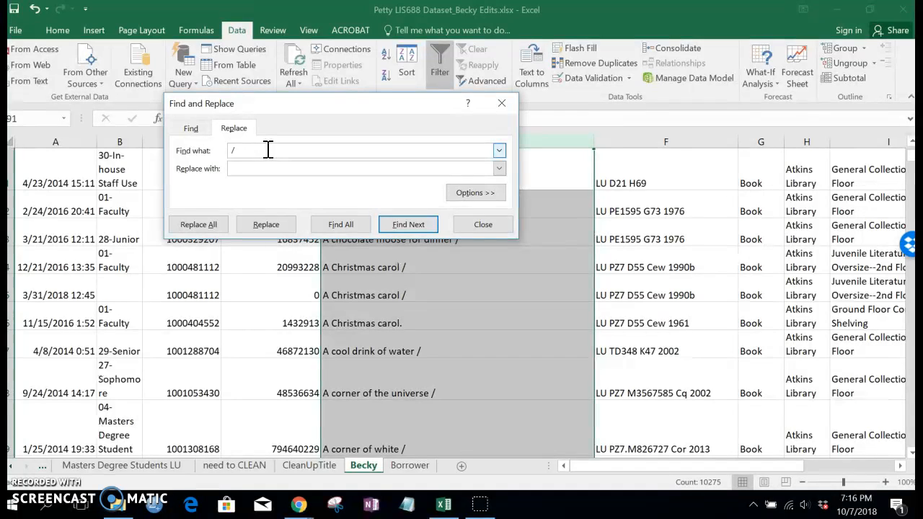
{"action": "left_click", "coordinate": [233, 167]}
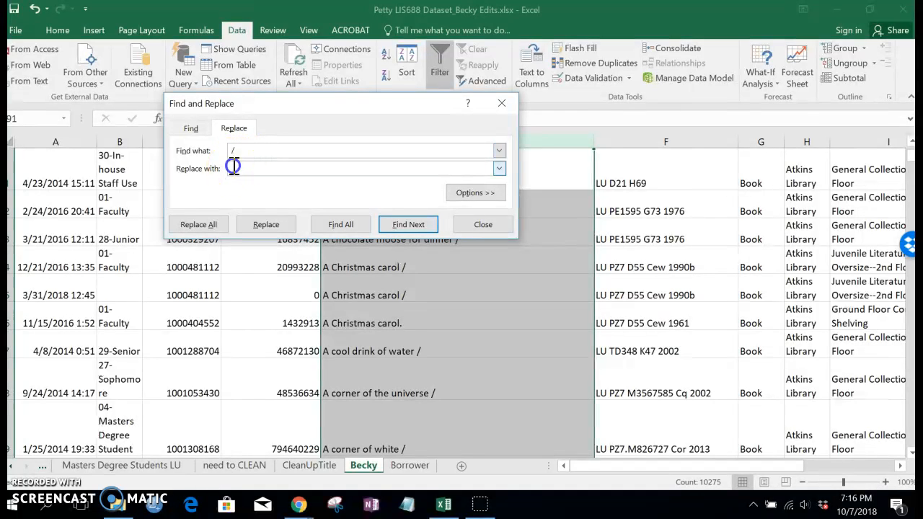
{"action": "left_click", "coordinate": [207, 225]}
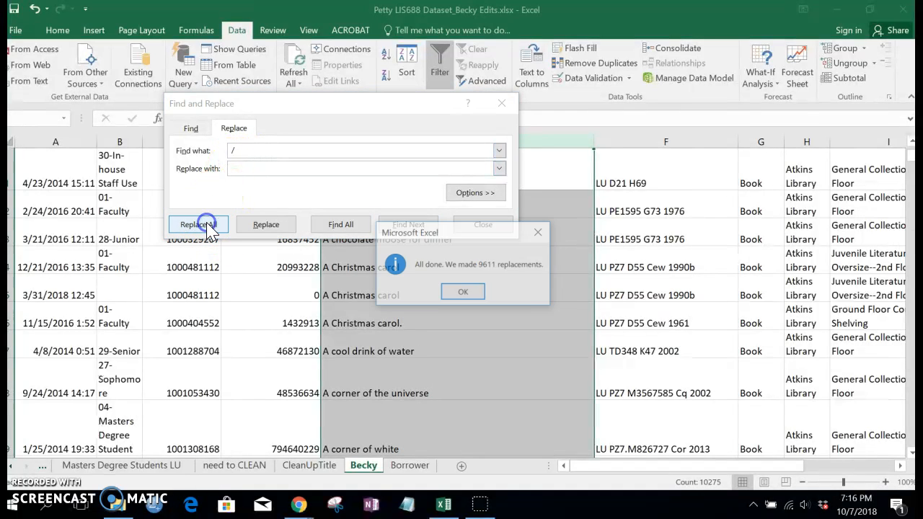
{"action": "left_click", "coordinate": [463, 294]}
{"action": "left_click", "coordinate": [480, 225]}
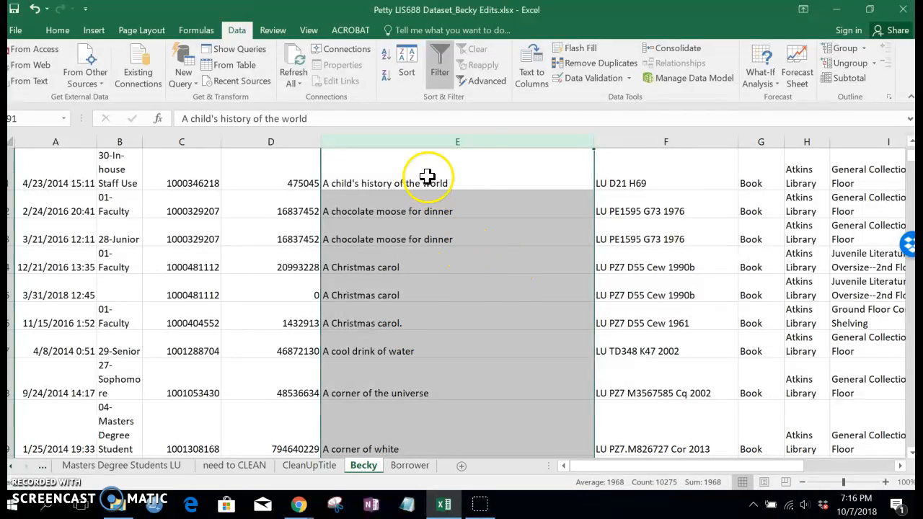
- Replace all periods in the ItemTitle column with nothing using Find and Replace
{"action": "left_click", "coordinate": [433, 137]}
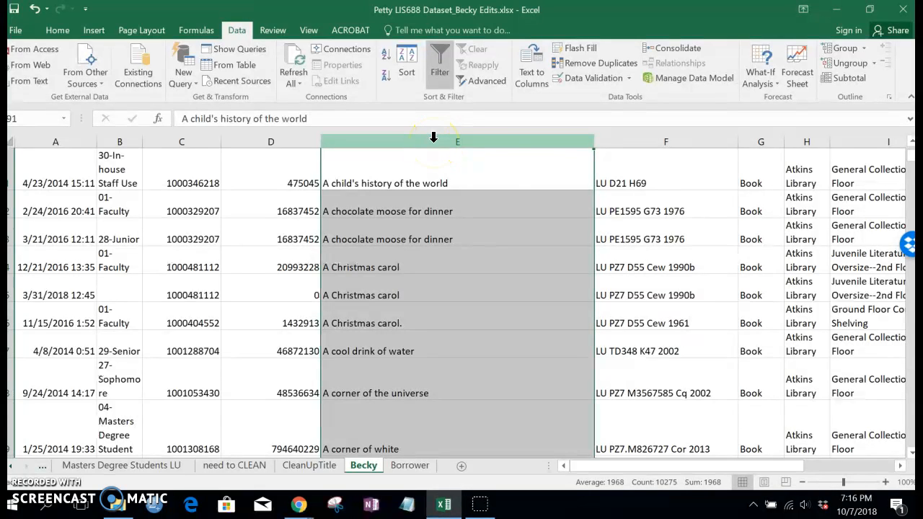
{"action": "key", "text": "ctrl+f"}
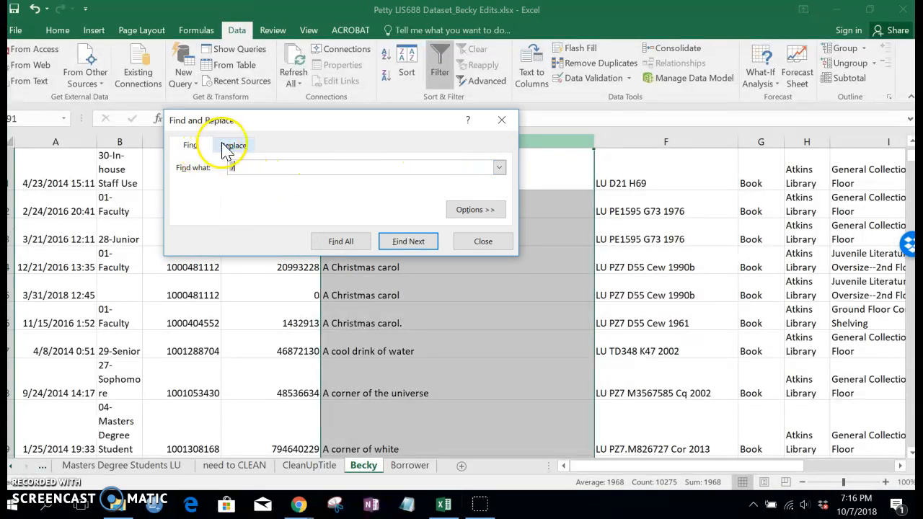
{"action": "left_click", "coordinate": [232, 144]}
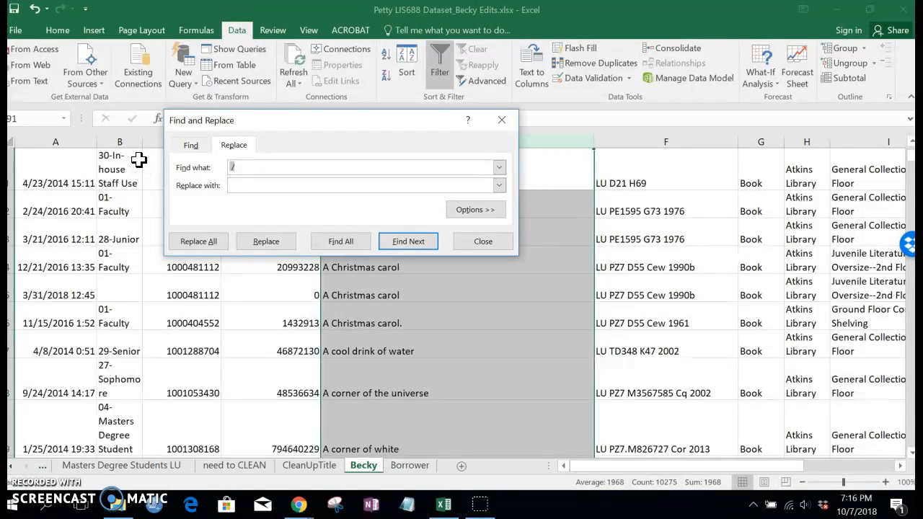
{"action": "left_click", "coordinate": [230, 186]}
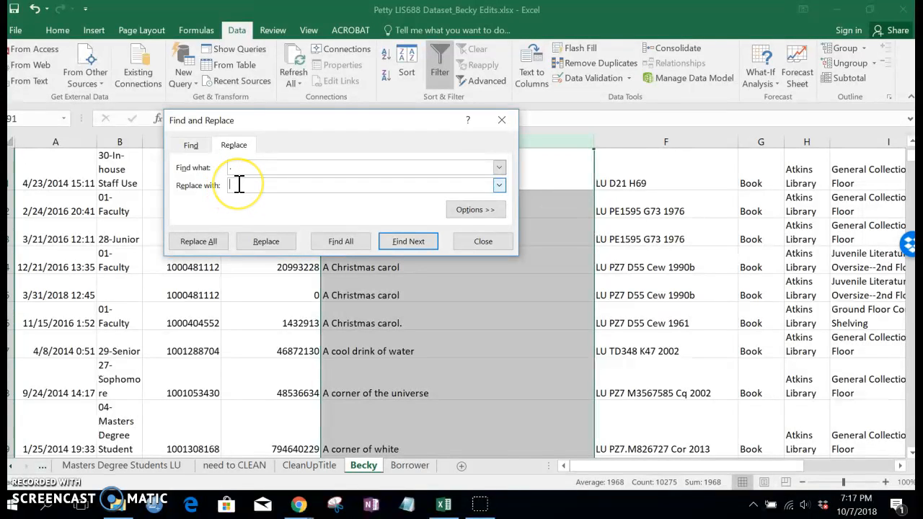
{"action": "left_click", "coordinate": [189, 242]}
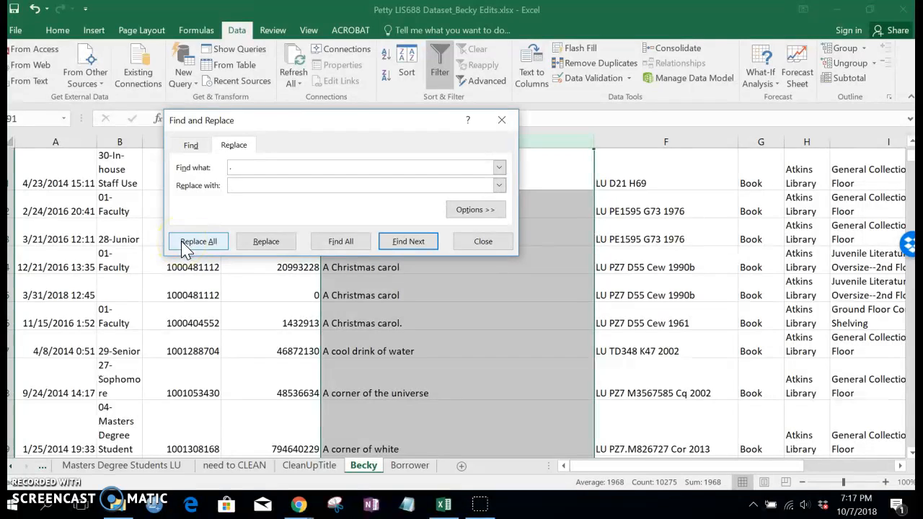
{"action": "left_click", "coordinate": [182, 244]}
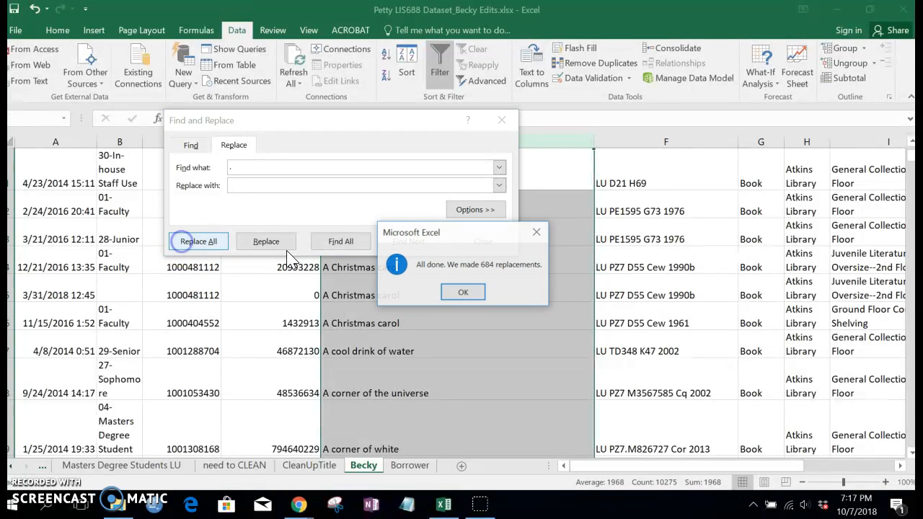
{"action": "left_click", "coordinate": [463, 294]}
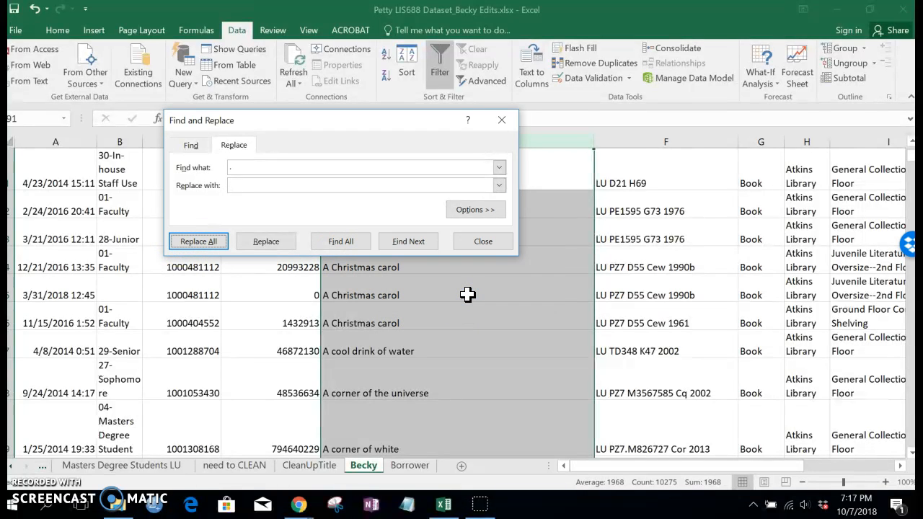
- Clear the period from the search text, run Replace All on the title column with an empty replacement, and close Find and Replace
{"action": "left_click", "coordinate": [248, 169]}
{"action": "key", "text": "BackSpace"}
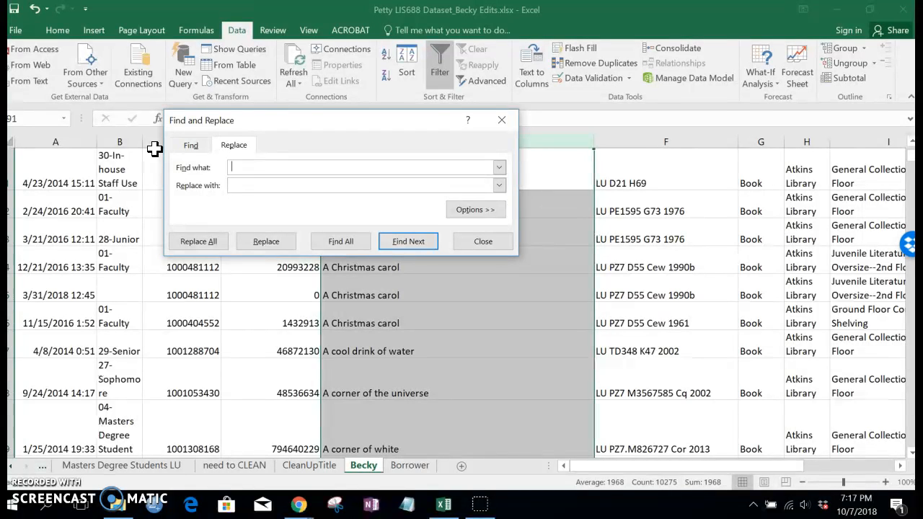
{"action": "left_click", "coordinate": [233, 186]}
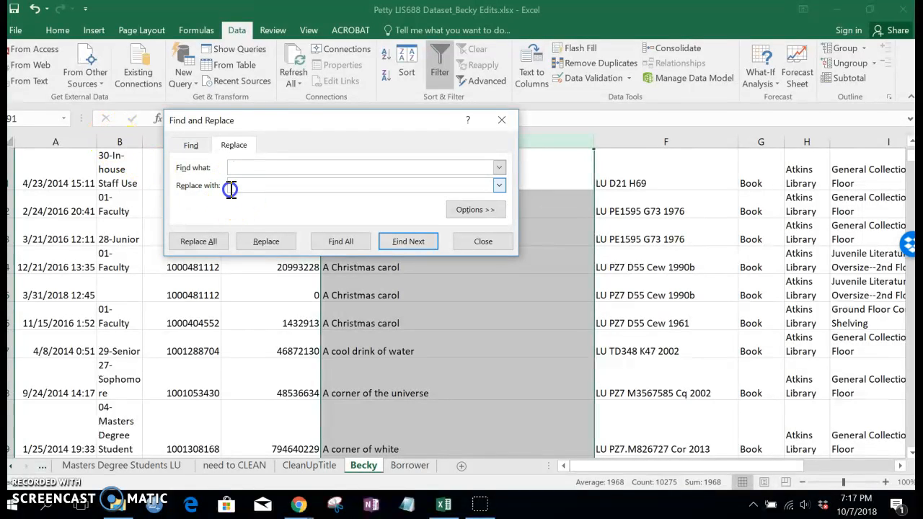
{"action": "left_click", "coordinate": [206, 241]}
{"action": "left_click", "coordinate": [465, 292]}
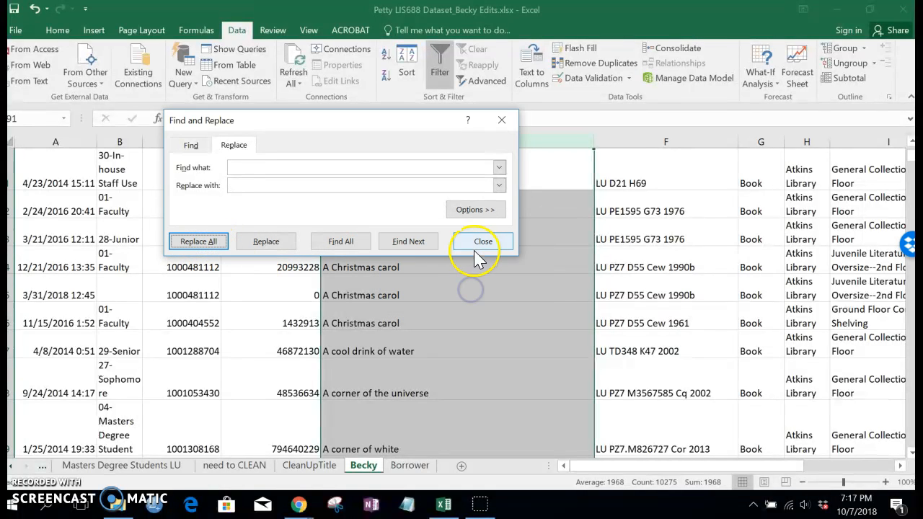
{"action": "left_click", "coordinate": [480, 241]}
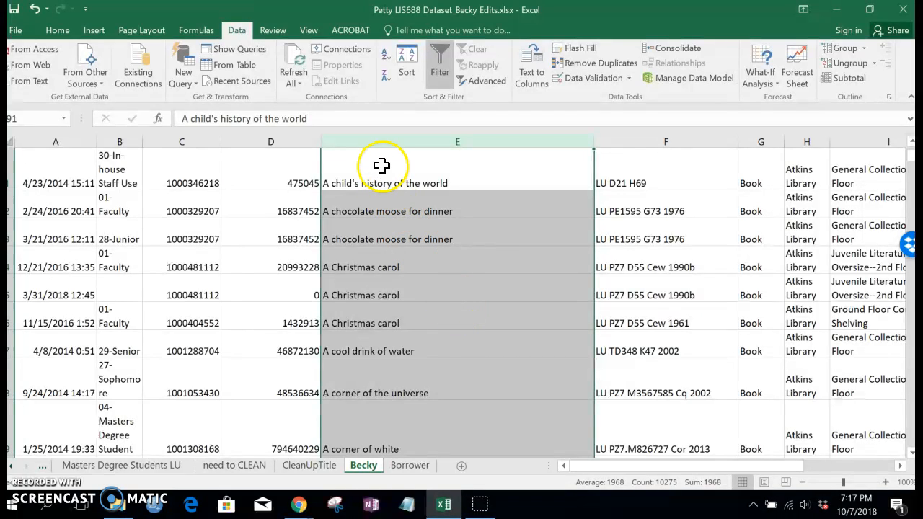
- Create a PivotTable from the full dataset range A1:R10275 on a new worksheet and rename that sheet Pivot
{"action": "left_click", "coordinate": [432, 333]}
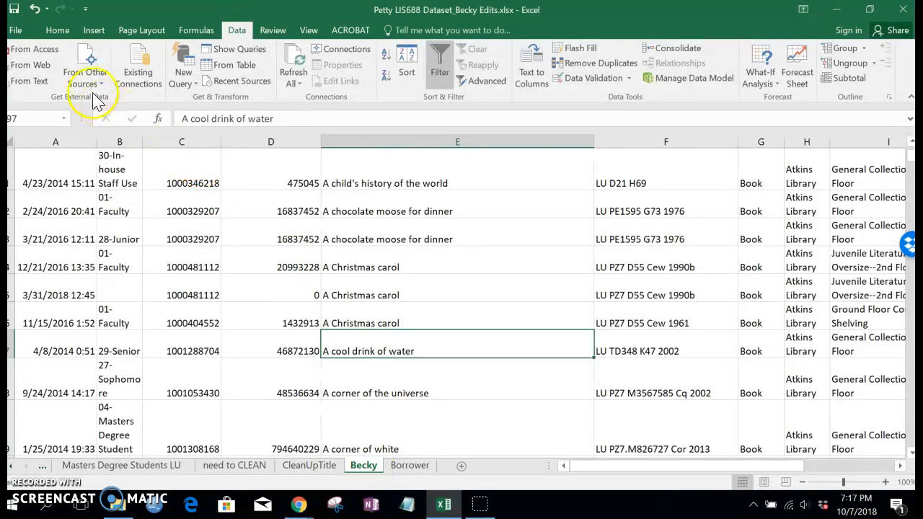
{"action": "left_click", "coordinate": [181, 340]}
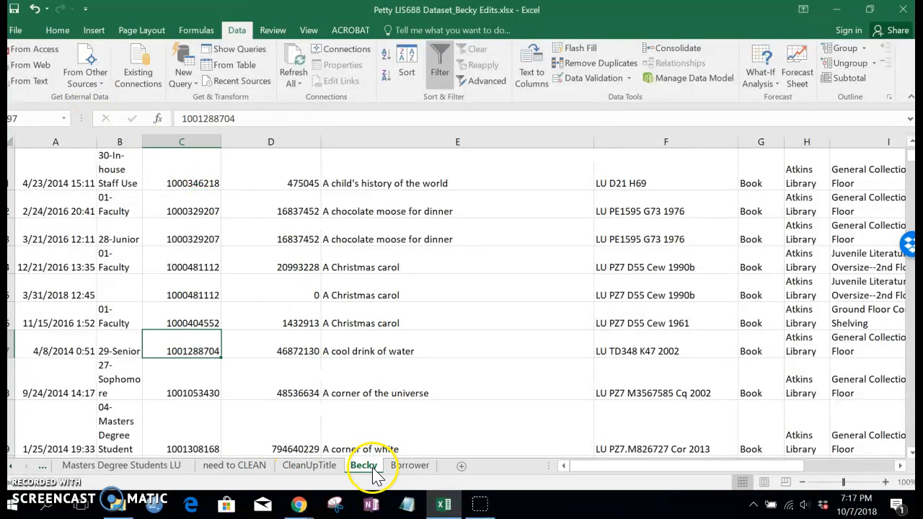
{"action": "left_click", "coordinate": [106, 33]}
{"action": "left_click", "coordinate": [20, 57]}
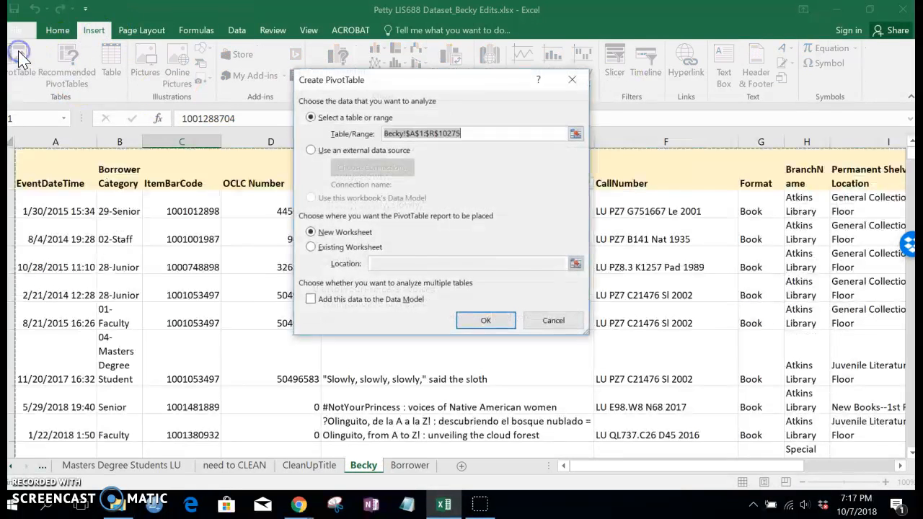
{"action": "left_click", "coordinate": [469, 320]}
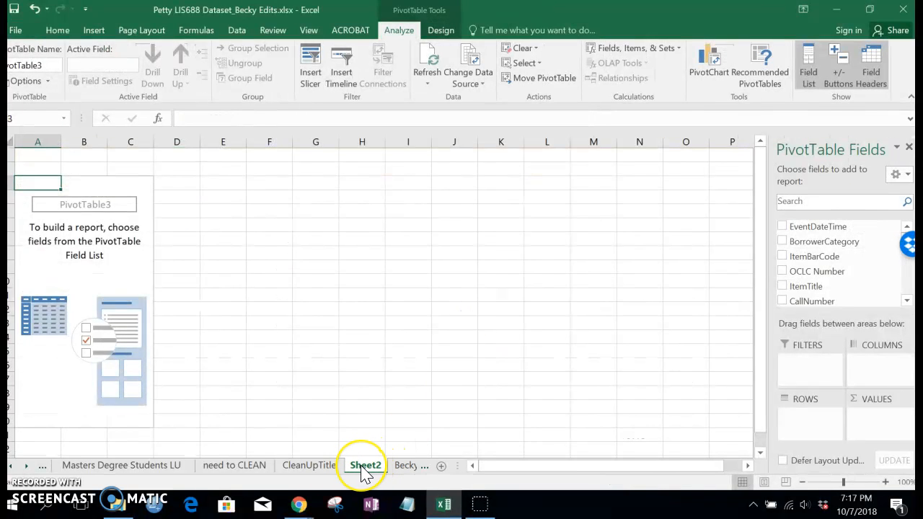
{"action": "double_click", "coordinate": [363, 465]}
{"action": "type", "text": "Pivot"}
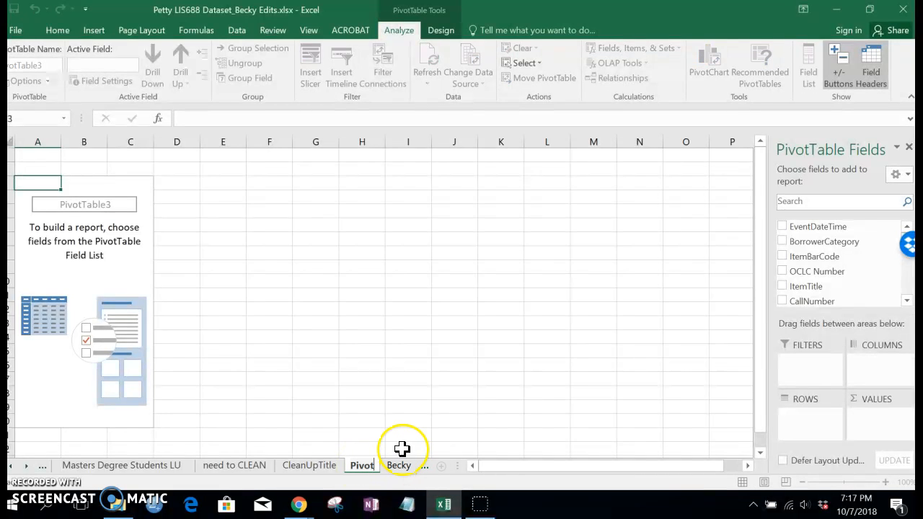
- Add the ItemTitle field to the PivotTable's rows and again to its values as a count
{"action": "left_click_drag", "start_coordinate": [808, 287], "coordinate": [791, 366]}
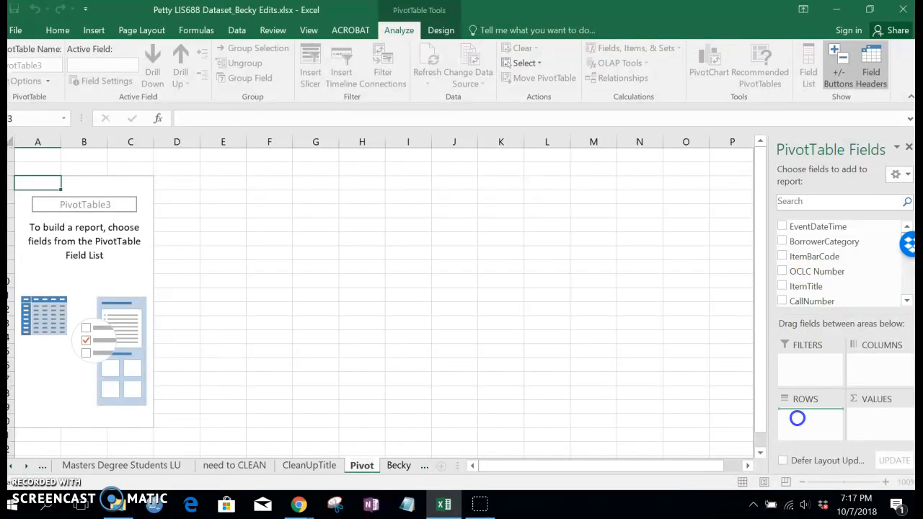
{"action": "left_click_drag", "start_coordinate": [796, 418], "coordinate": [800, 421]}
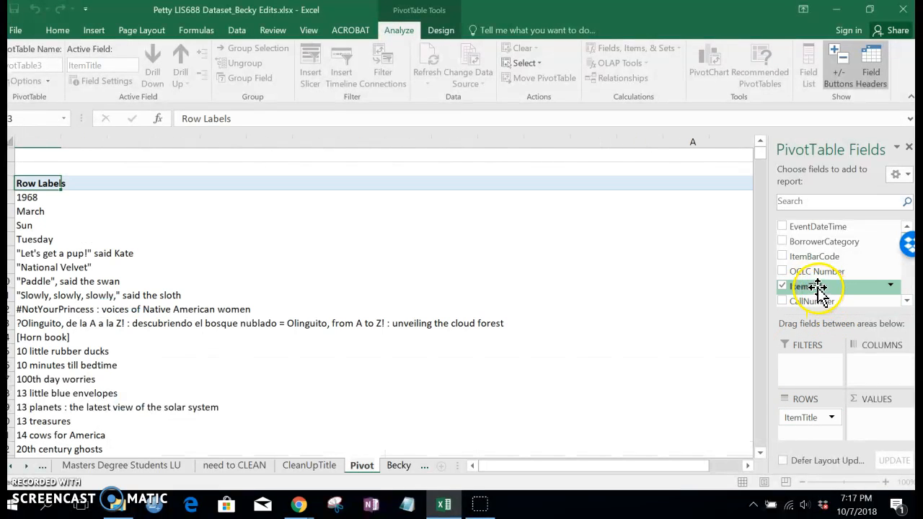
{"action": "left_click_drag", "start_coordinate": [800, 288], "coordinate": [836, 336]}
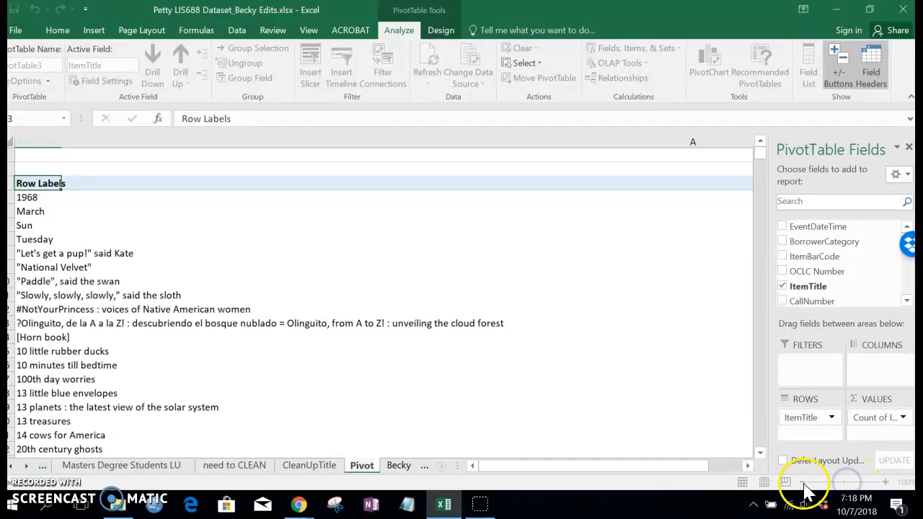
- Narrow the Row Labels column of the PivotTable so the titles and their counts fit side by side
{"action": "left_click", "coordinate": [660, 343]}
{"action": "left_click_drag", "start_coordinate": [692, 467], "coordinate": [716, 475]}
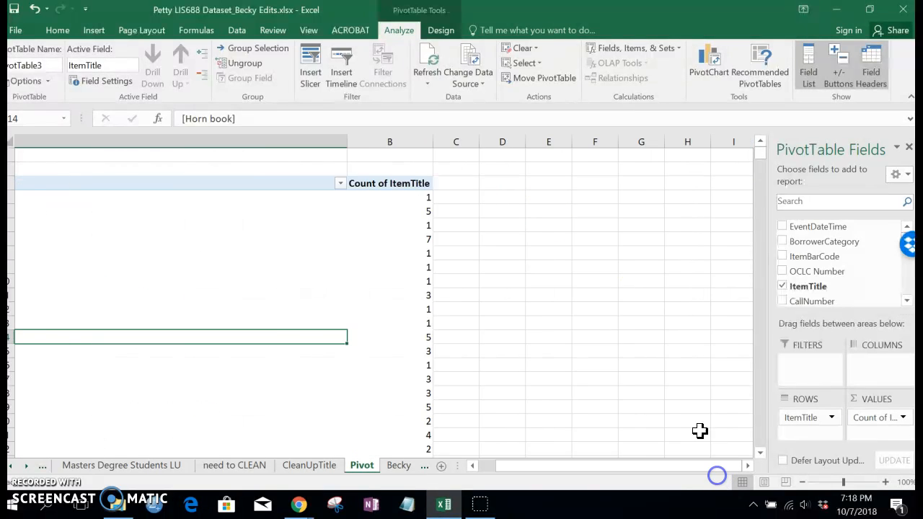
{"action": "mouse_move", "coordinate": [624, 472]}
{"action": "left_mouse_down"}
{"action": "mouse_move", "coordinate": [602, 469]}
{"action": "mouse_move", "coordinate": [613, 471]}
{"action": "left_mouse_up"}
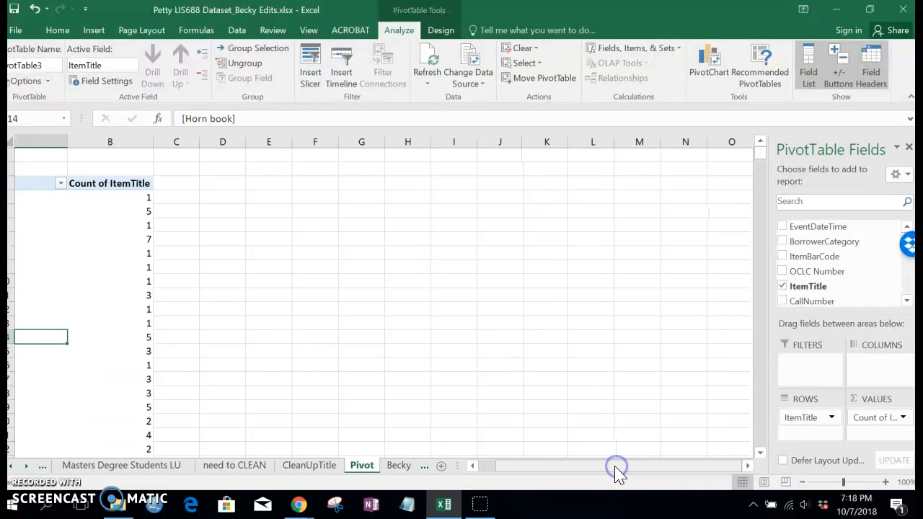
{"action": "left_click", "coordinate": [802, 482]}
{"action": "left_click", "coordinate": [801, 481]}
{"action": "left_click", "coordinate": [801, 481]}
{"action": "left_click", "coordinate": [801, 481]}
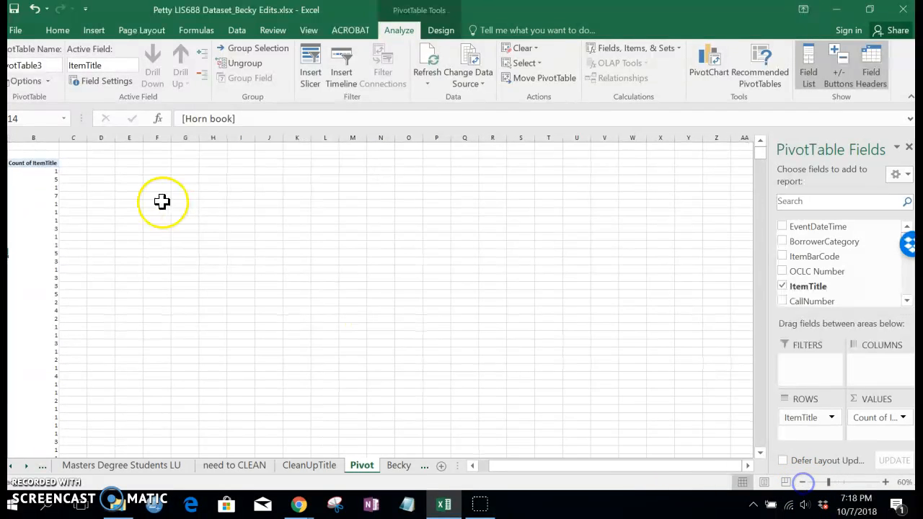
{"action": "left_click", "coordinate": [159, 202]}
{"action": "key", "text": "Left"}
{"action": "key", "text": "Left"}
{"action": "key", "text": "Left"}
{"action": "key", "text": "Left"}
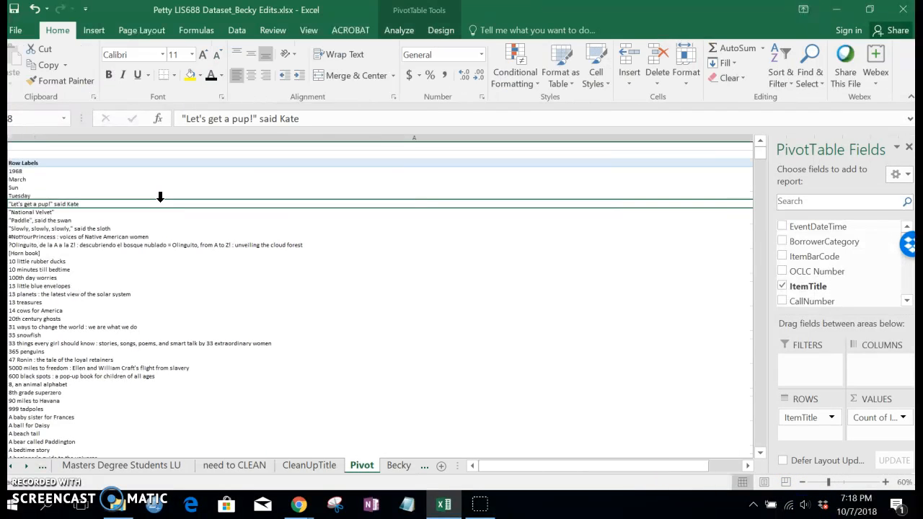
{"action": "key", "text": "Right"}
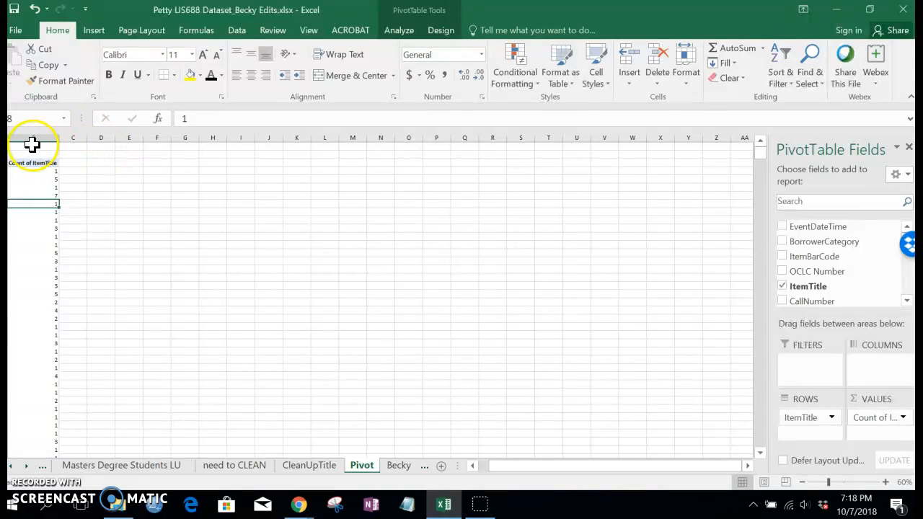
{"action": "left_click", "coordinate": [273, 261]}
{"action": "key", "text": "Left"}
{"action": "key", "text": "Left"}
{"action": "key", "text": "Left"}
{"action": "key", "text": "Left"}
{"action": "key", "text": "Left"}
{"action": "key", "text": "Left"}
{"action": "key", "text": "Left"}
{"action": "key", "text": "Left"}
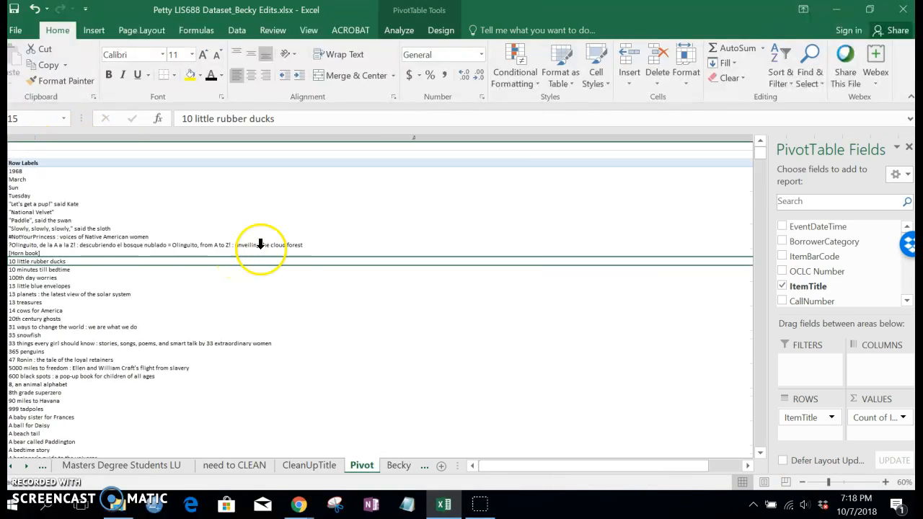
{"action": "left_click", "coordinate": [818, 481]}
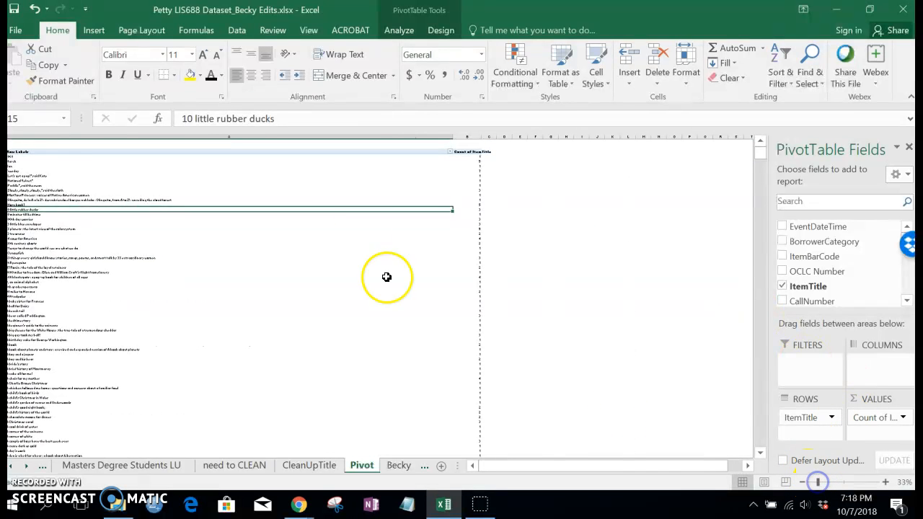
{"action": "left_click", "coordinate": [192, 160]}
{"action": "left_click_drag", "start_coordinate": [452, 136], "coordinate": [144, 142]}
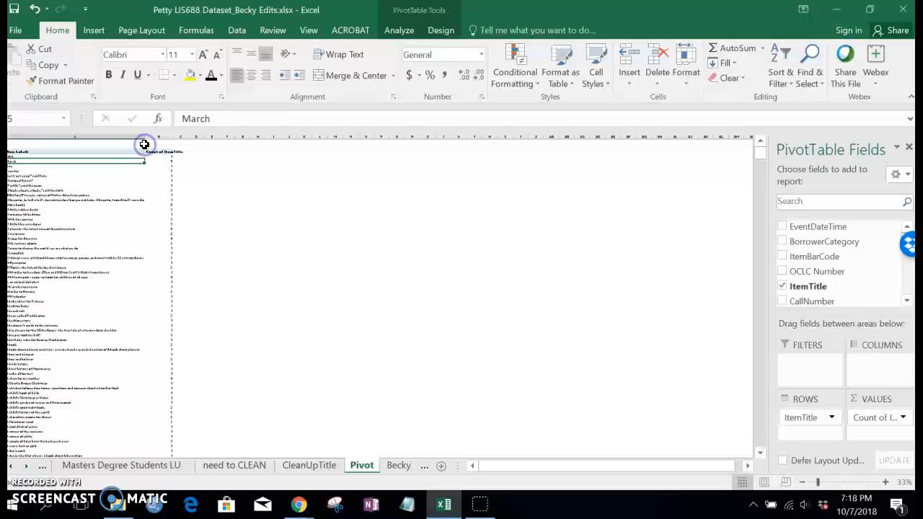
- Return the sheet to 100% zoom and check the circulation count for "A Christmas carol" in the PivotTable
{"action": "left_click", "coordinate": [202, 223]}
{"action": "left_click", "coordinate": [885, 482]}
{"action": "left_click", "coordinate": [885, 482]}
{"action": "left_click", "coordinate": [885, 482]}
{"action": "left_click", "coordinate": [886, 482]}
{"action": "left_click", "coordinate": [885, 482]}
{"action": "left_click", "coordinate": [886, 482]}
{"action": "left_click", "coordinate": [177, 267]}
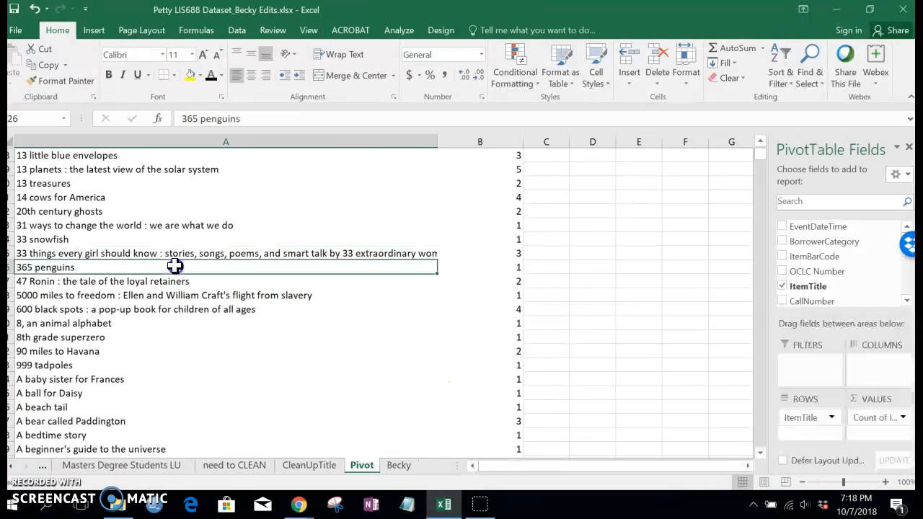
{"action": "scroll", "coordinate": [214, 276], "scroll_direction": "up", "scroll_amount": 6}
{"action": "left_click", "coordinate": [84, 183]}
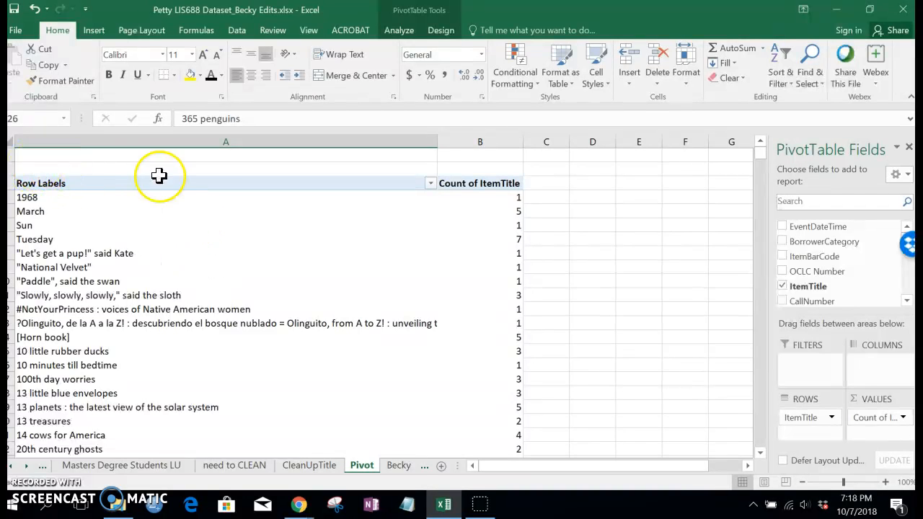
{"action": "scroll", "coordinate": [301, 379], "scroll_direction": "down", "scroll_amount": 10}
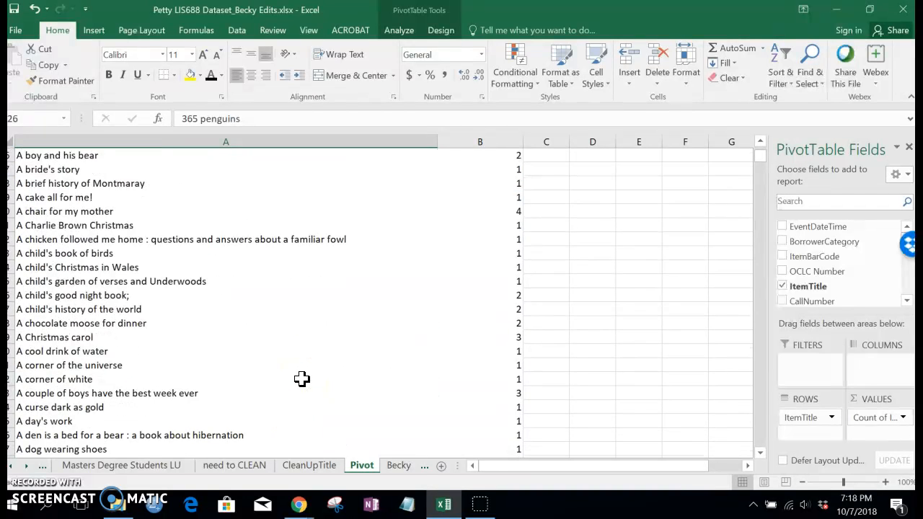
{"action": "left_click", "coordinate": [97, 337]}
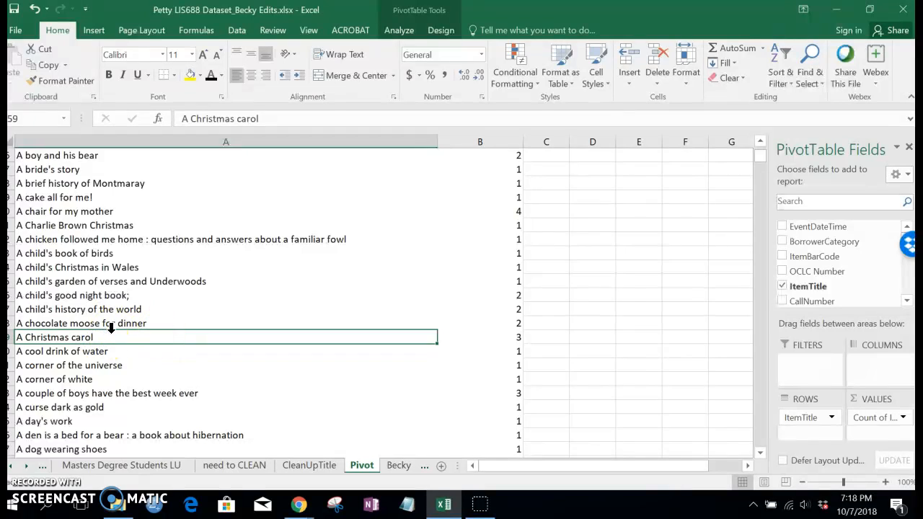
{"action": "left_click", "coordinate": [92, 352]}
{"action": "left_click", "coordinate": [92, 335]}
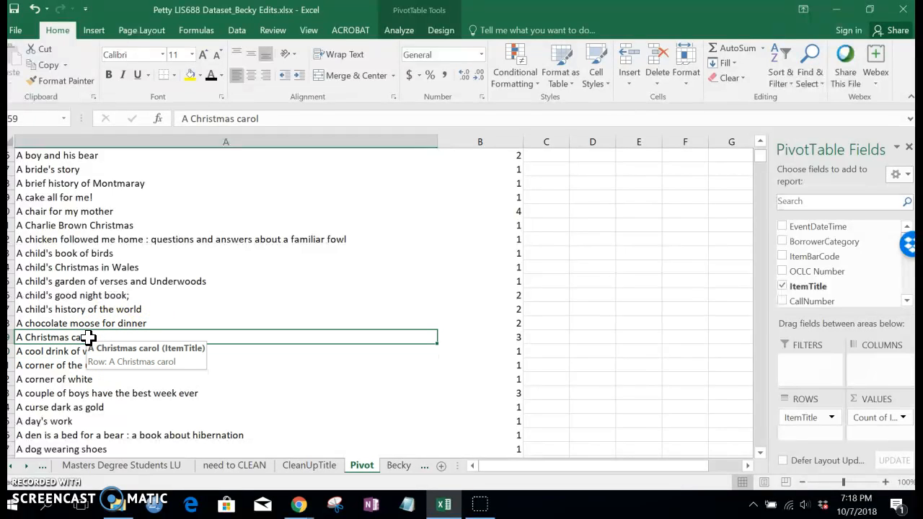
{"action": "left_click", "coordinate": [500, 336]}
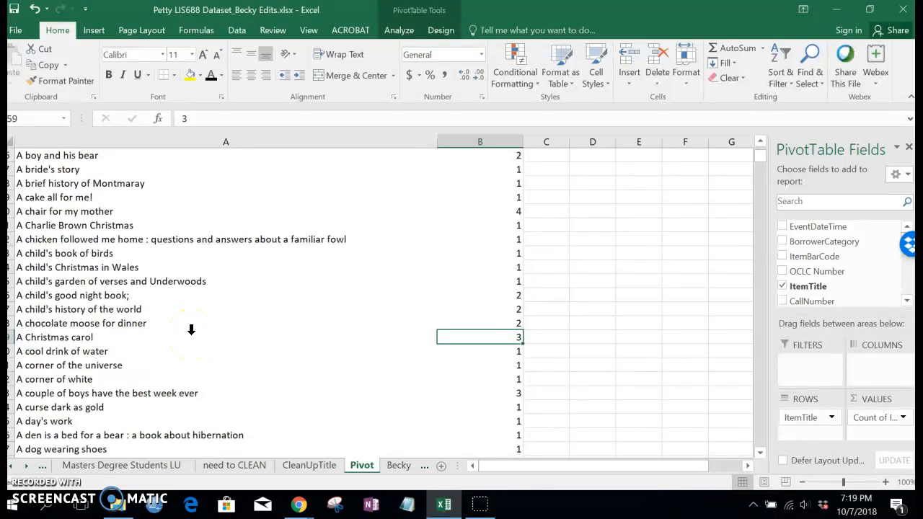
- Find "A bear called Paddington" among the row labels and check its count
{"action": "scroll", "coordinate": [191, 329], "scroll_direction": "up", "scroll_amount": 15}
{"action": "scroll", "coordinate": [191, 329], "scroll_direction": "down", "scroll_amount": 4}
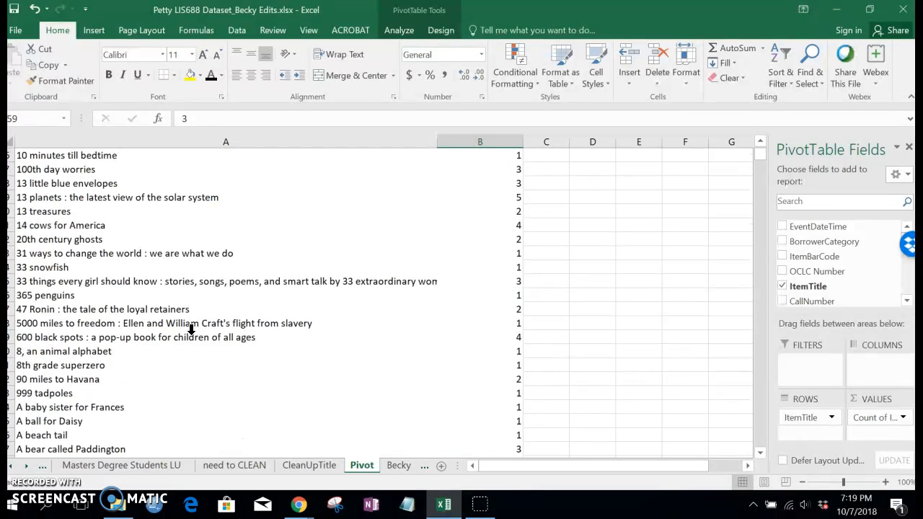
{"action": "left_click", "coordinate": [110, 330]}
{"action": "left_click", "coordinate": [101, 418]}
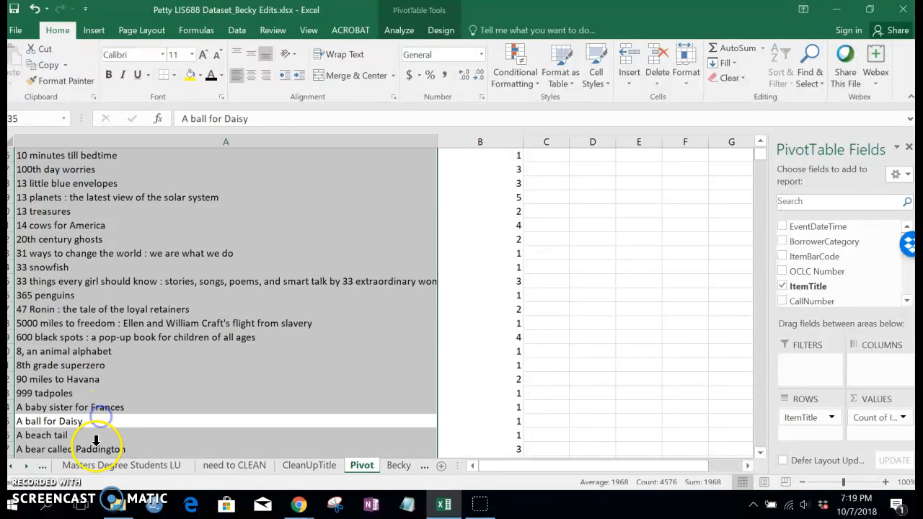
{"action": "left_click", "coordinate": [99, 448]}
{"action": "key", "text": "Down"}
{"action": "key", "text": "Down"}
{"action": "key", "text": "Down"}
{"action": "key", "text": "Up"}
{"action": "key", "text": "Up"}
{"action": "key", "text": "Up"}
{"action": "key", "text": "Right"}
{"action": "key", "text": "Left"}
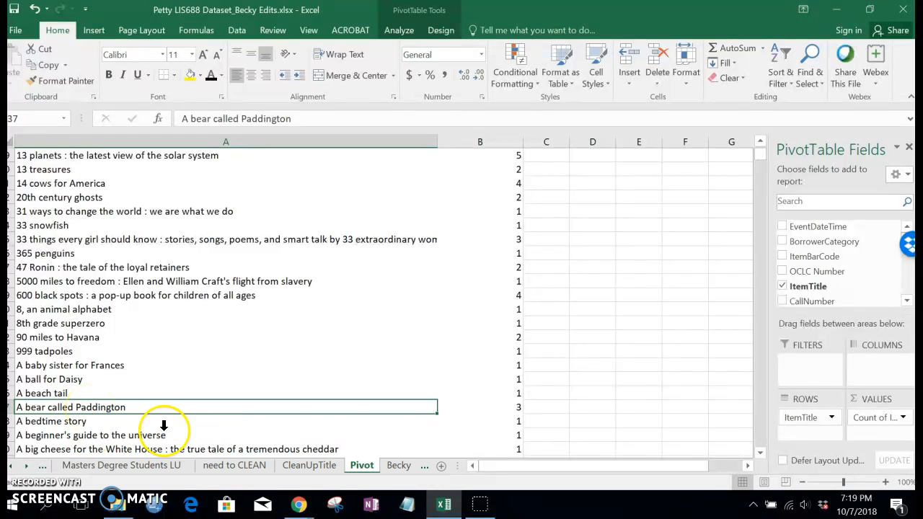
{"action": "left_click", "coordinate": [509, 406]}
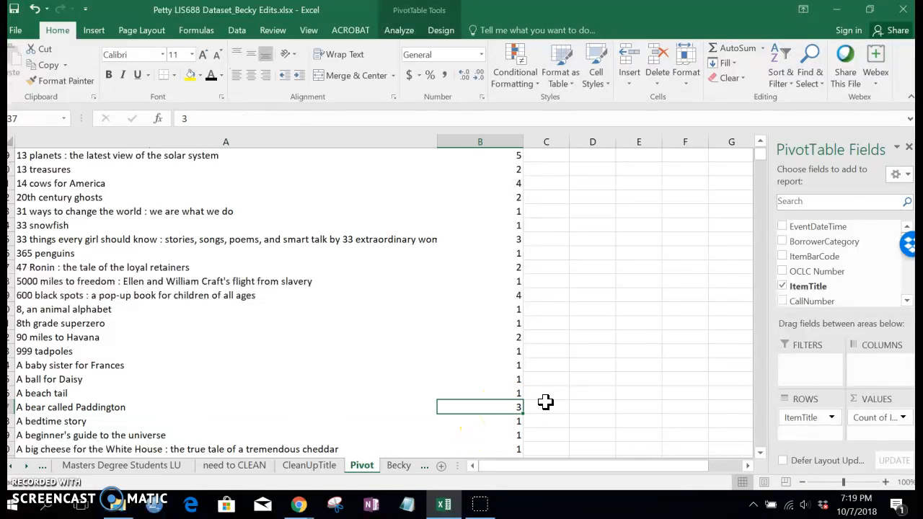
- Look through the title list for variant entries of the same book, such as "A long walk to water"
{"action": "scroll", "coordinate": [545, 401], "scroll_direction": "up", "scroll_amount": 6}
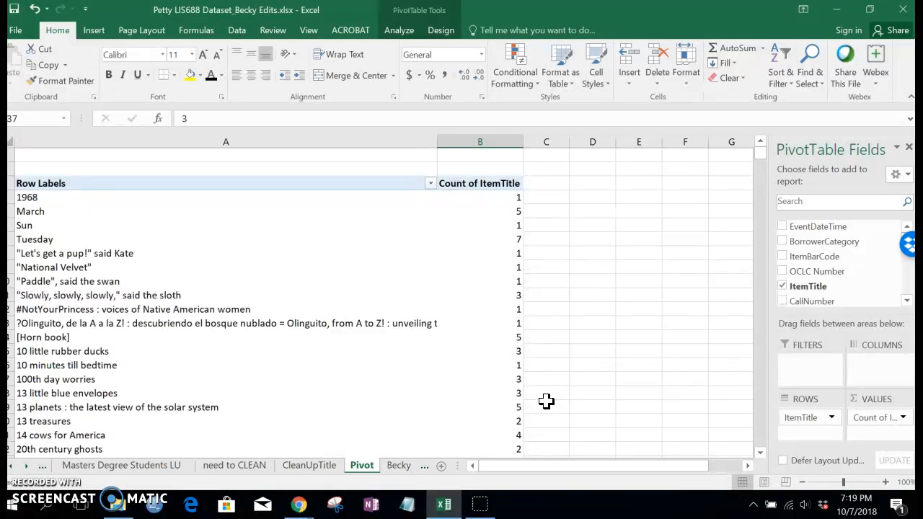
{"action": "scroll", "coordinate": [545, 401], "scroll_direction": "down", "scroll_amount": 15}
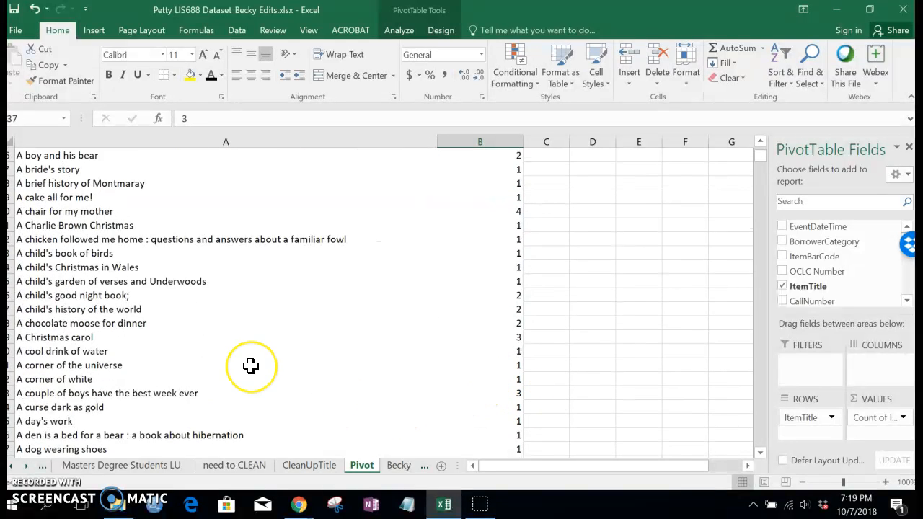
{"action": "scroll", "coordinate": [250, 366], "scroll_direction": "down", "scroll_amount": 10}
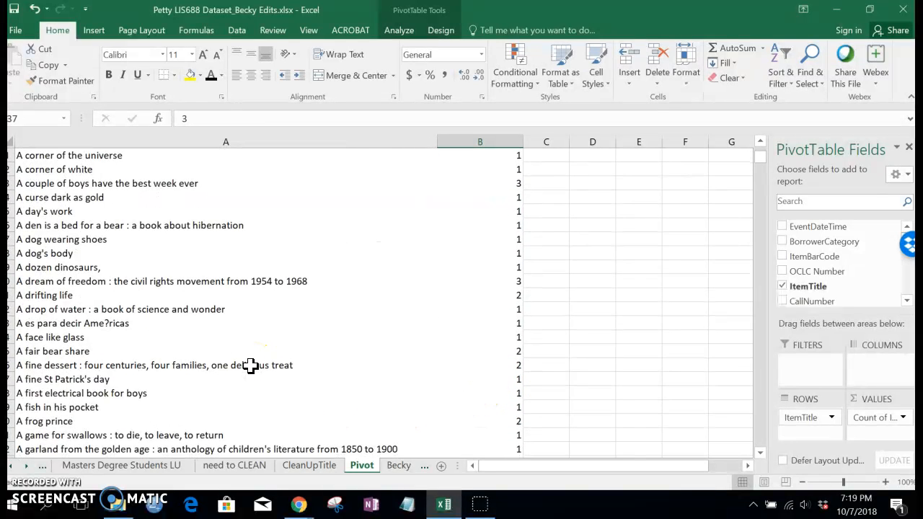
{"action": "scroll", "coordinate": [250, 366], "scroll_direction": "down", "scroll_amount": 5}
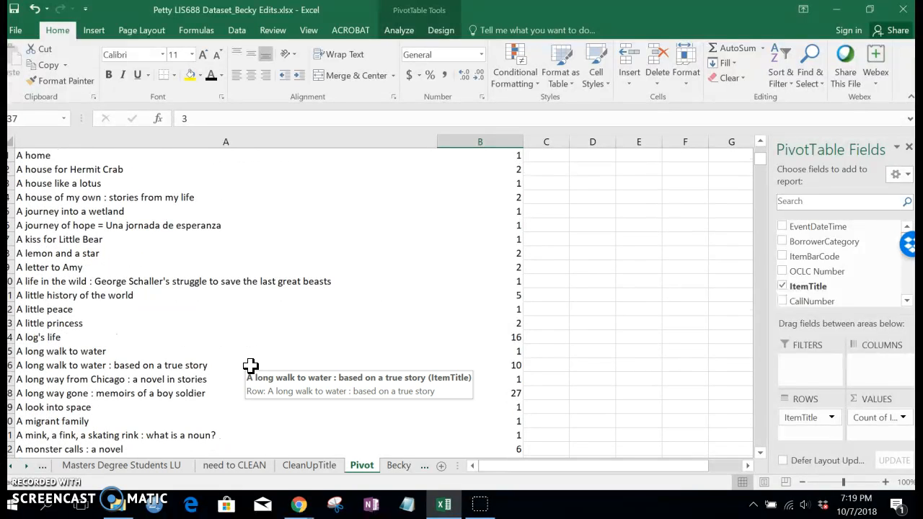
{"action": "left_click", "coordinate": [74, 351]}
{"action": "left_click", "coordinate": [29, 368]}
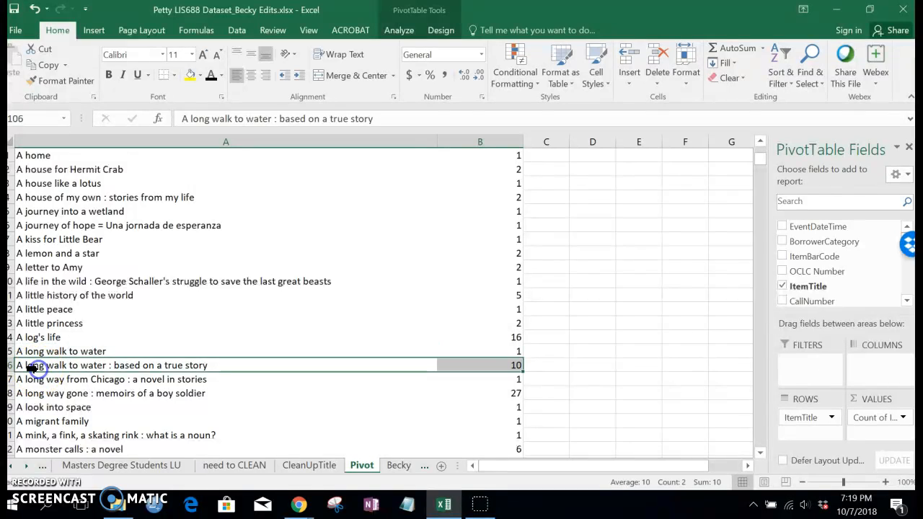
{"action": "left_click", "coordinate": [54, 352]}
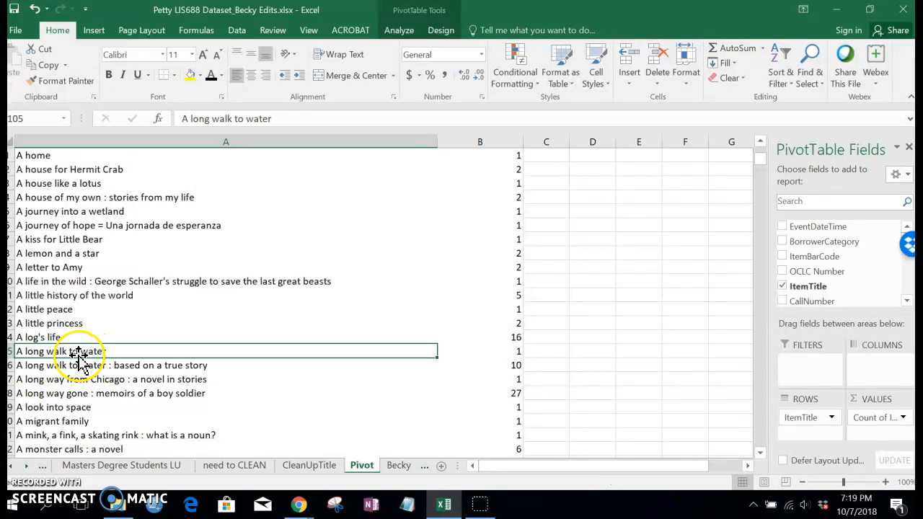
{"action": "left_click", "coordinate": [178, 366]}
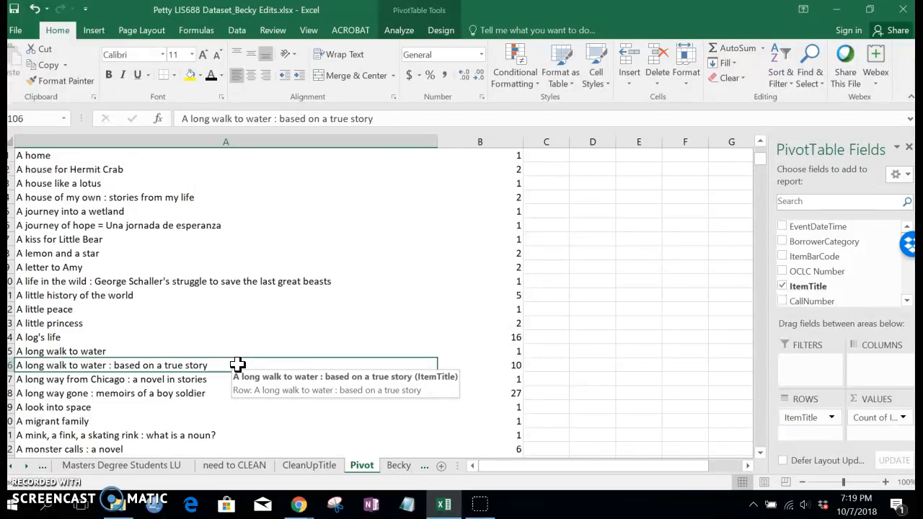
- Compare the row label "A long walk to water" with "A long walk to water : based on a true story"
{"action": "left_click", "coordinate": [183, 352]}
{"action": "left_click", "coordinate": [181, 359]}
{"action": "left_click", "coordinate": [185, 366]}
{"action": "left_click", "coordinate": [185, 347]}
{"action": "left_click", "coordinate": [186, 359]}
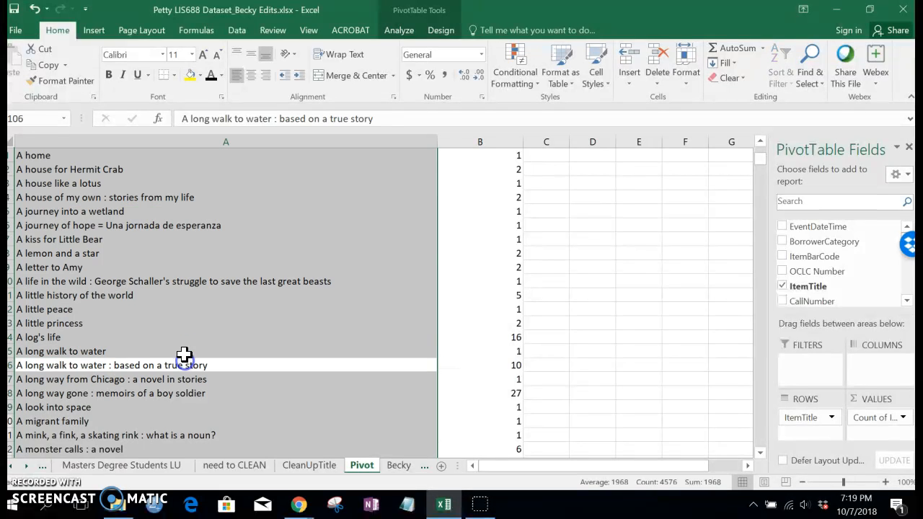
{"action": "left_click", "coordinate": [183, 351]}
{"action": "key", "text": "Down"}
{"action": "key", "text": "Up"}
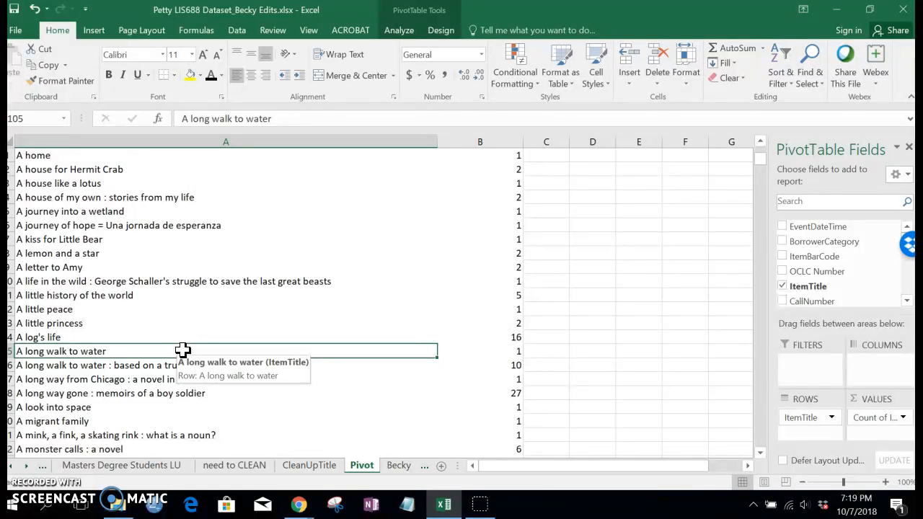
{"action": "left_click", "coordinate": [90, 366]}
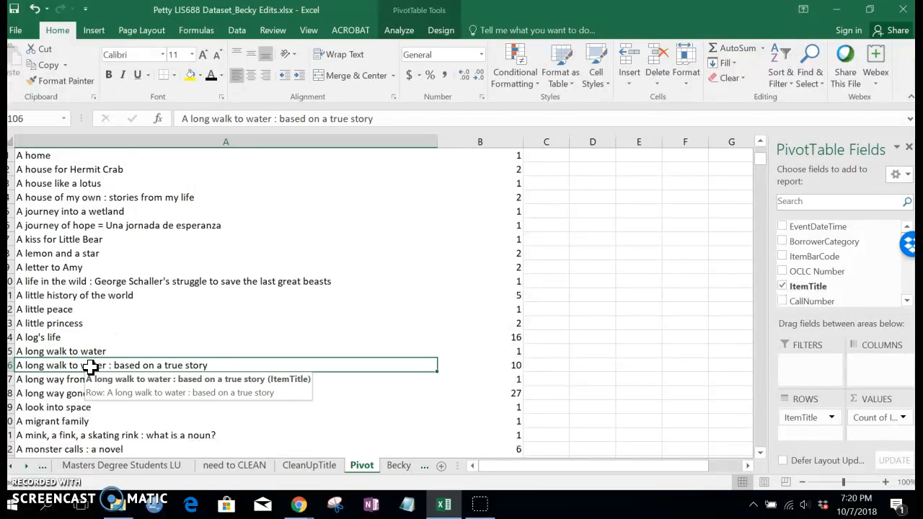
{"action": "left_click", "coordinate": [89, 351]}
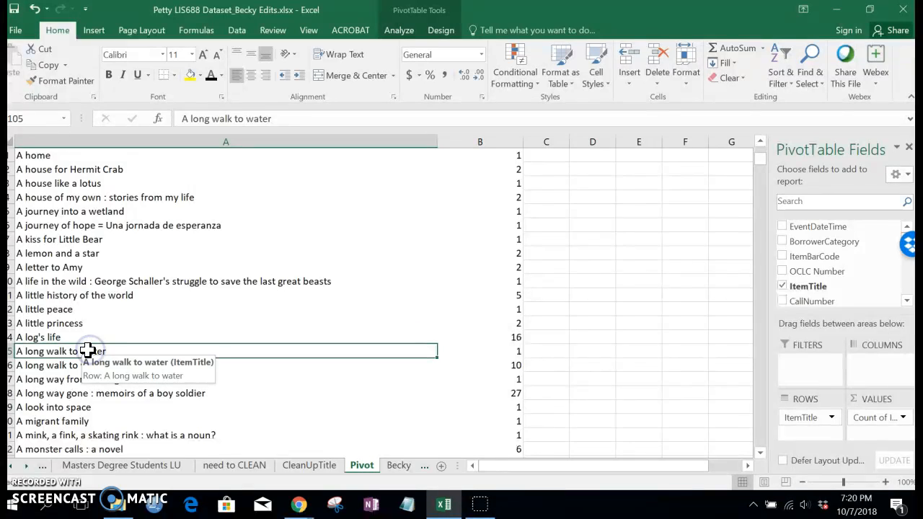
{"action": "left_click", "coordinate": [88, 350]}
{"action": "left_click", "coordinate": [70, 365]}
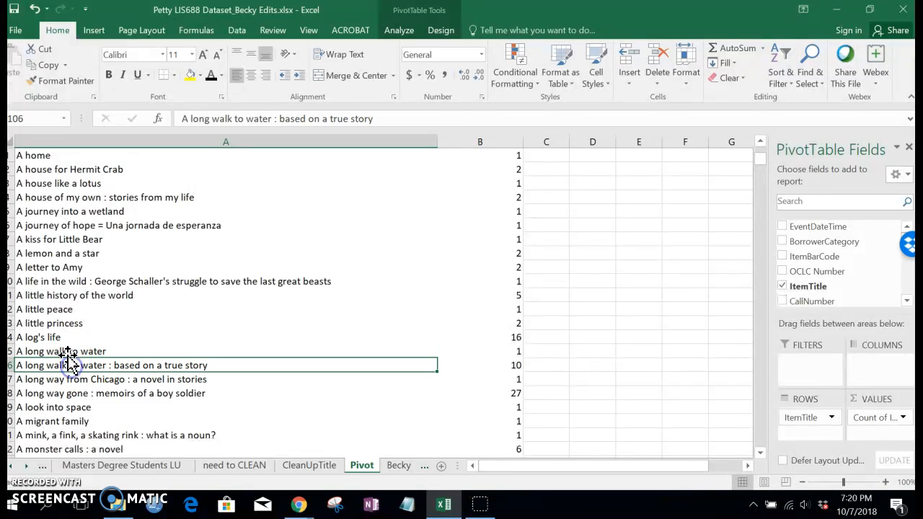
{"action": "left_click", "coordinate": [68, 352]}
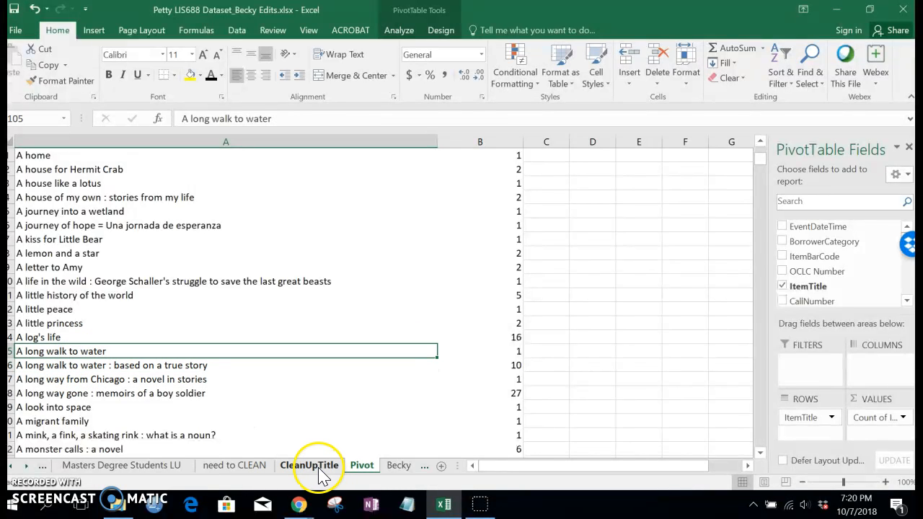
- Scan the PivotTable's row labels on the Pivot sheet for further variant entries of the same title
{"action": "left_click", "coordinate": [395, 466]}
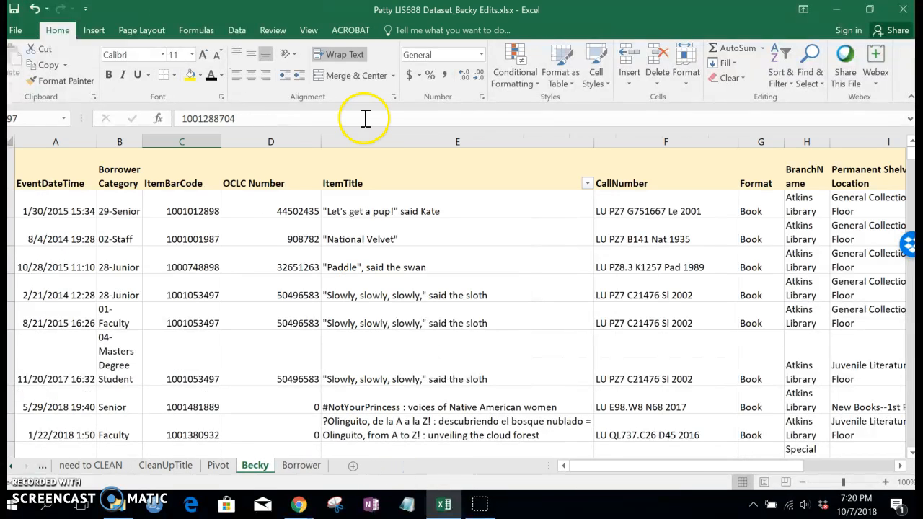
{"action": "left_click", "coordinate": [224, 468]}
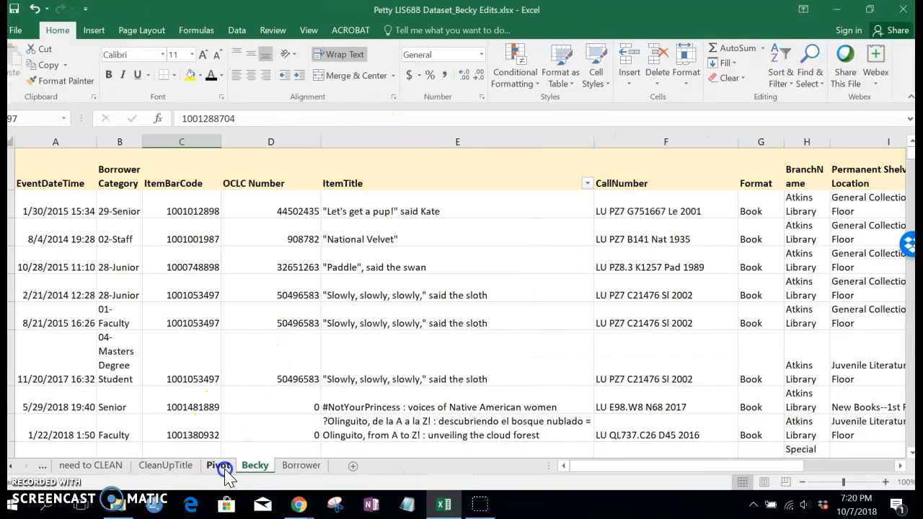
{"action": "scroll", "coordinate": [190, 396], "scroll_direction": "down", "scroll_amount": 5}
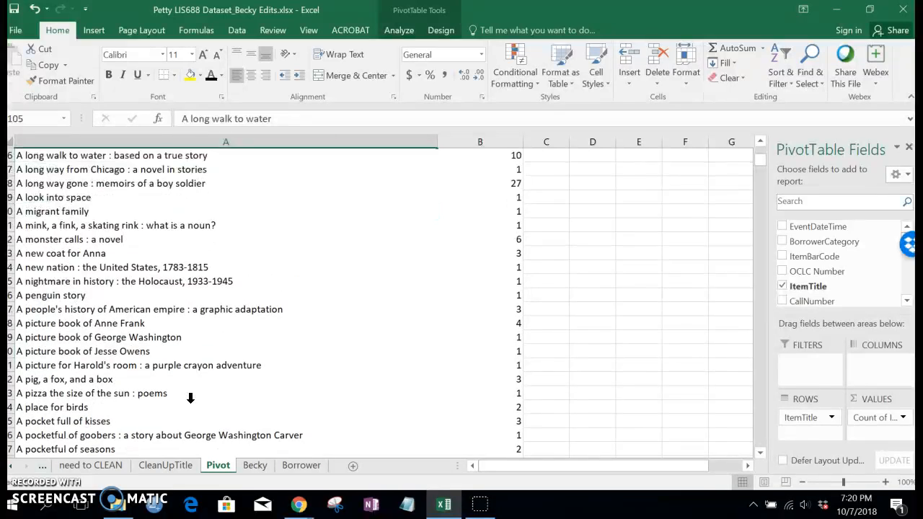
{"action": "scroll", "coordinate": [189, 395], "scroll_direction": "down", "scroll_amount": 5}
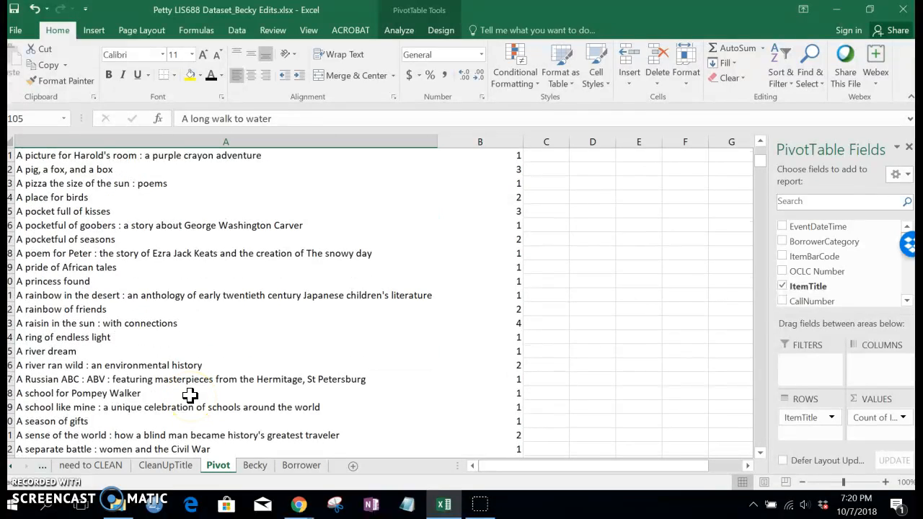
{"action": "scroll", "coordinate": [188, 332], "scroll_direction": "down", "scroll_amount": 5}
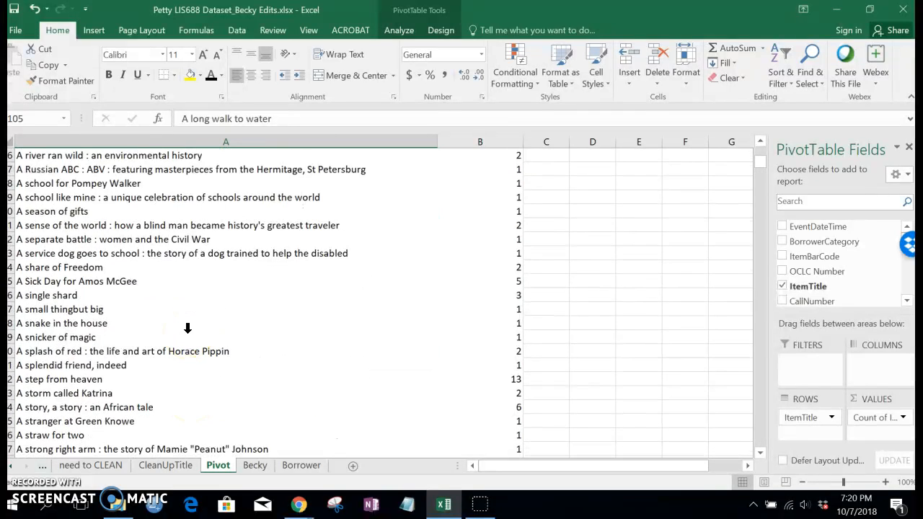
{"action": "scroll", "coordinate": [187, 328], "scroll_direction": "down", "scroll_amount": 5}
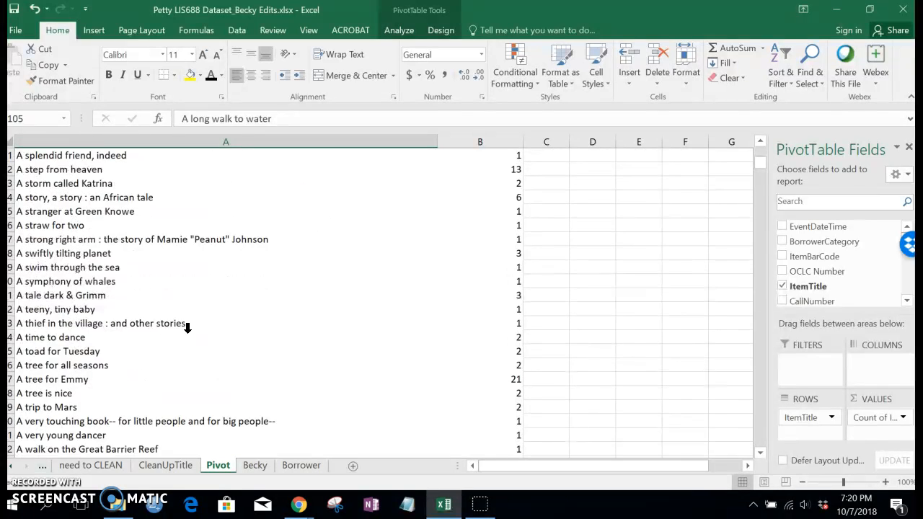
{"action": "scroll", "coordinate": [187, 328], "scroll_direction": "down", "scroll_amount": 10}
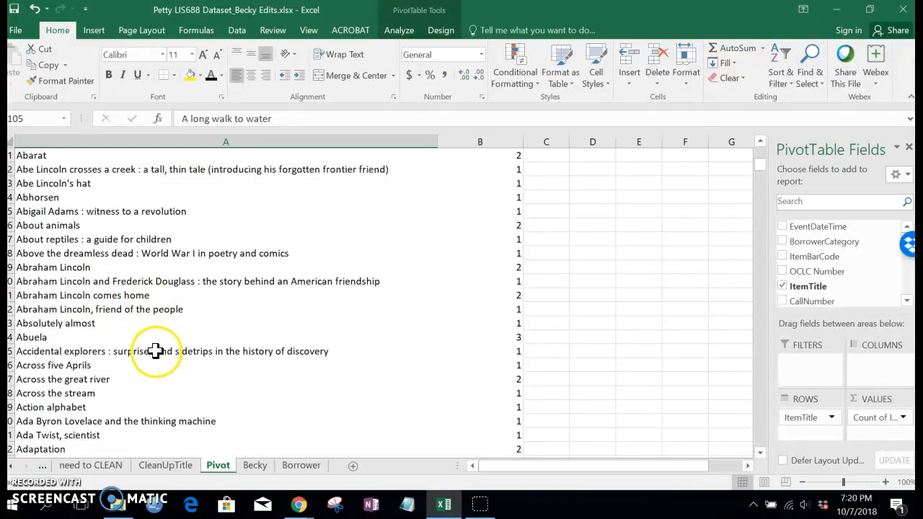
{"action": "scroll", "coordinate": [177, 311], "scroll_direction": "down", "scroll_amount": 5}
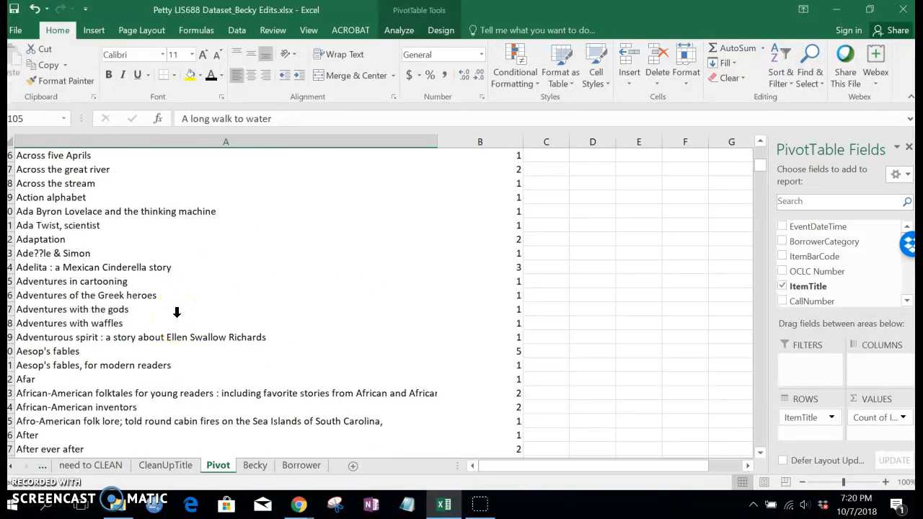
{"action": "scroll", "coordinate": [176, 311], "scroll_direction": "down", "scroll_amount": 5}
{"action": "scroll", "coordinate": [177, 312], "scroll_direction": "down", "scroll_amount": 5}
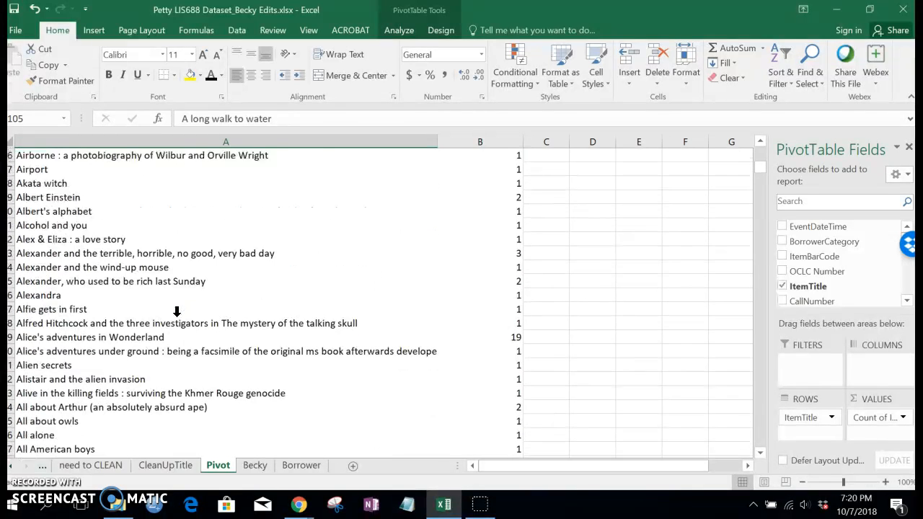
{"action": "scroll", "coordinate": [177, 311], "scroll_direction": "down", "scroll_amount": 5}
{"action": "scroll", "coordinate": [177, 311], "scroll_direction": "down", "scroll_amount": 5}
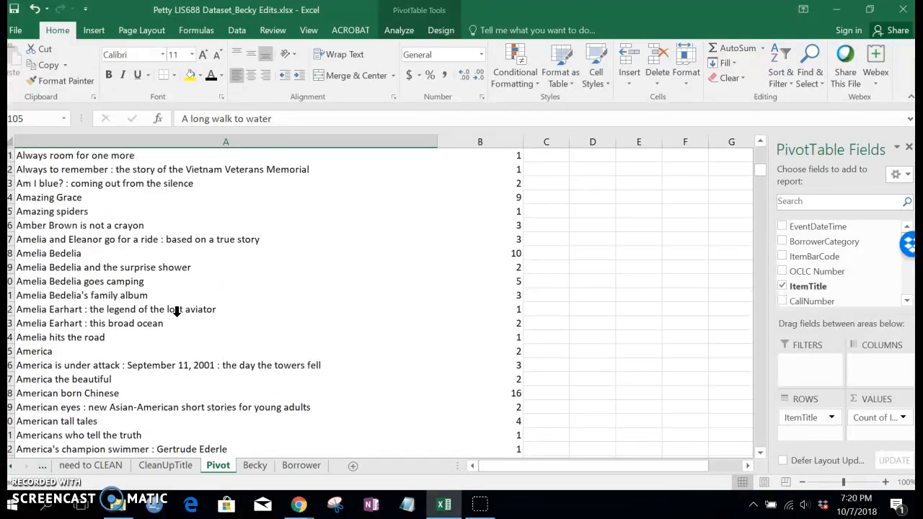
{"action": "scroll", "coordinate": [177, 312], "scroll_direction": "down", "scroll_amount": 10}
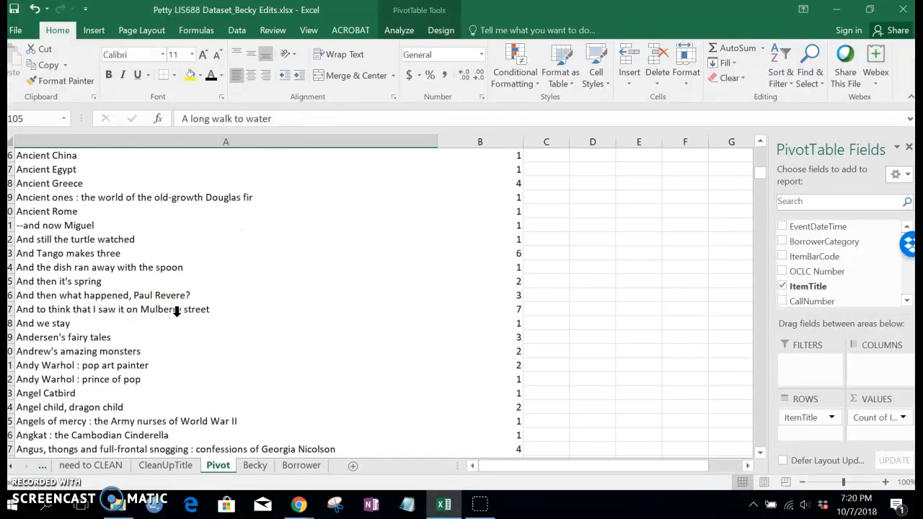
{"action": "scroll", "coordinate": [176, 311], "scroll_direction": "down", "scroll_amount": 20}
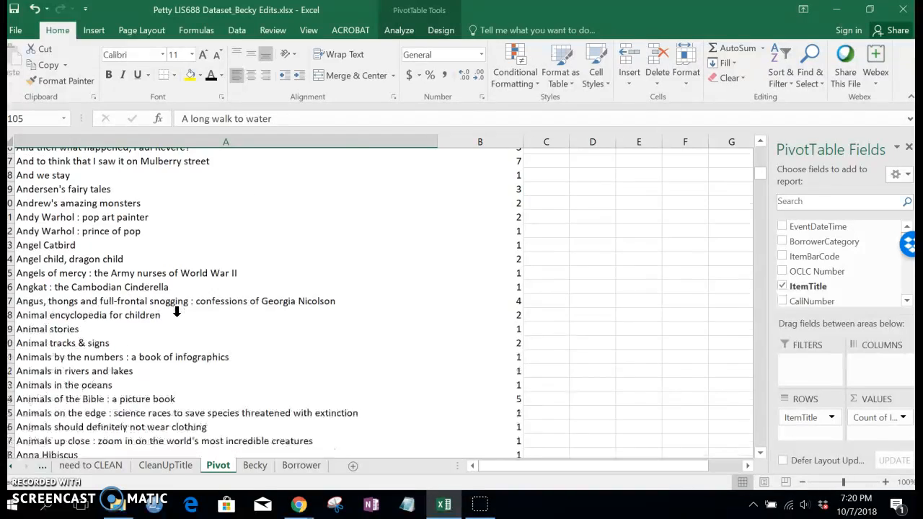
{"action": "scroll", "coordinate": [177, 312], "scroll_direction": "down", "scroll_amount": 10}
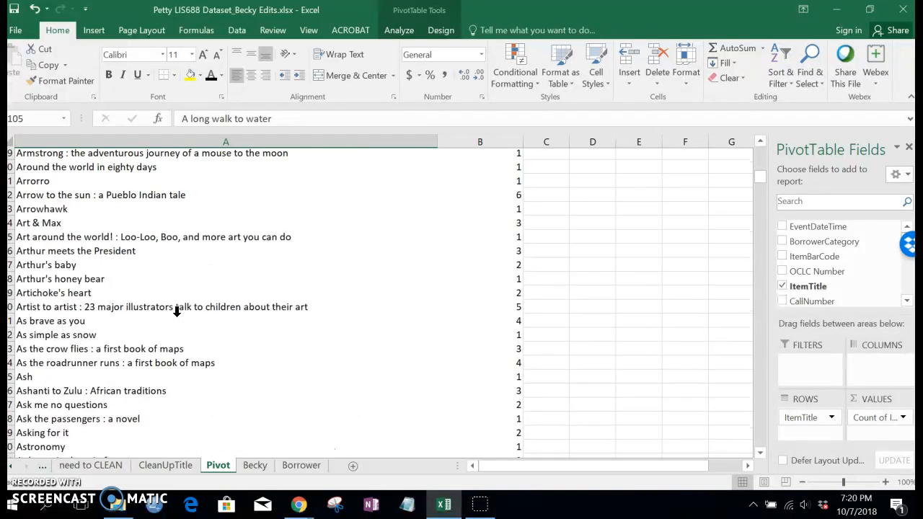
{"action": "scroll", "coordinate": [176, 311], "scroll_direction": "down", "scroll_amount": 10}
{"action": "scroll", "coordinate": [177, 311], "scroll_direction": "up", "scroll_amount": 20}
{"action": "scroll", "coordinate": [180, 310], "scroll_direction": "up", "scroll_amount": 20}
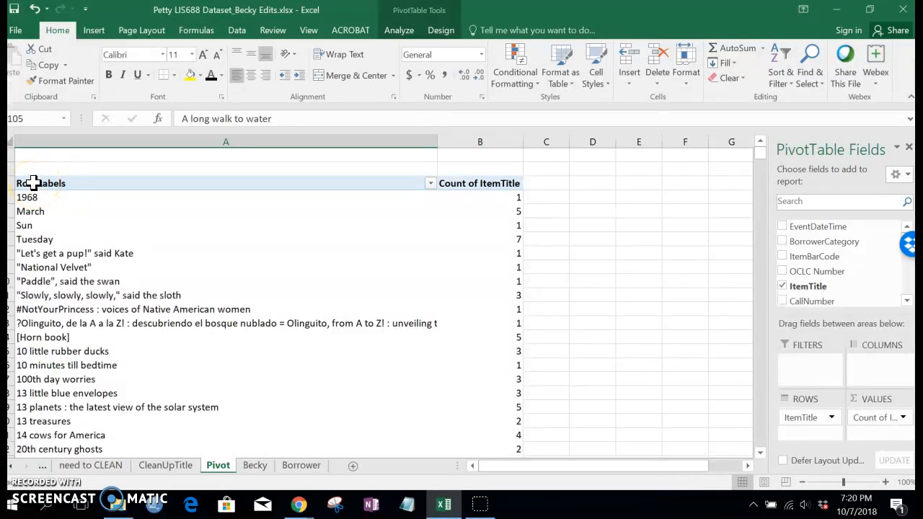
- Delete the two empty rows above the PivotTable's header row
{"action": "left_click_drag", "start_coordinate": [65, 183], "coordinate": [478, 185]}
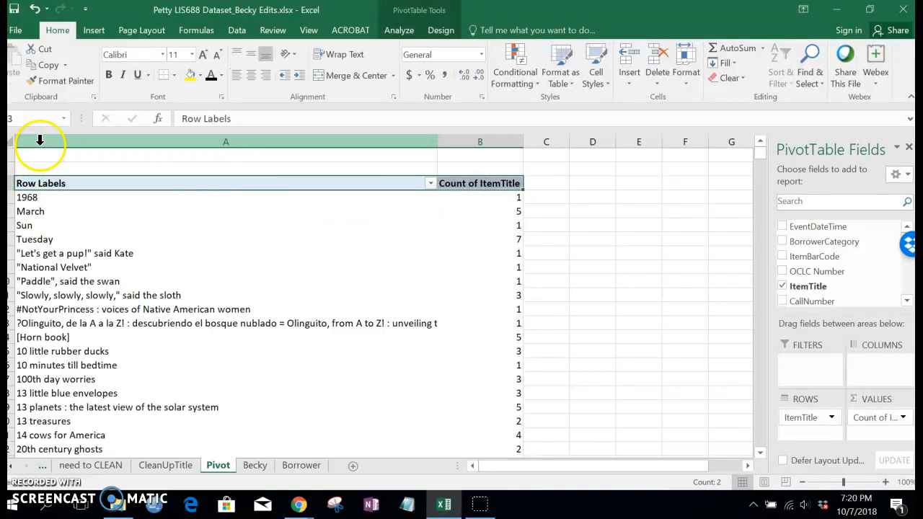
{"action": "left_click", "coordinate": [40, 141]}
{"action": "left_click", "coordinate": [33, 173]}
{"action": "left_click", "coordinate": [65, 140]}
{"action": "left_click", "coordinate": [360, 139]}
{"action": "left_click", "coordinate": [309, 173]}
{"action": "left_click_drag", "start_coordinate": [6, 155], "coordinate": [6, 170]}
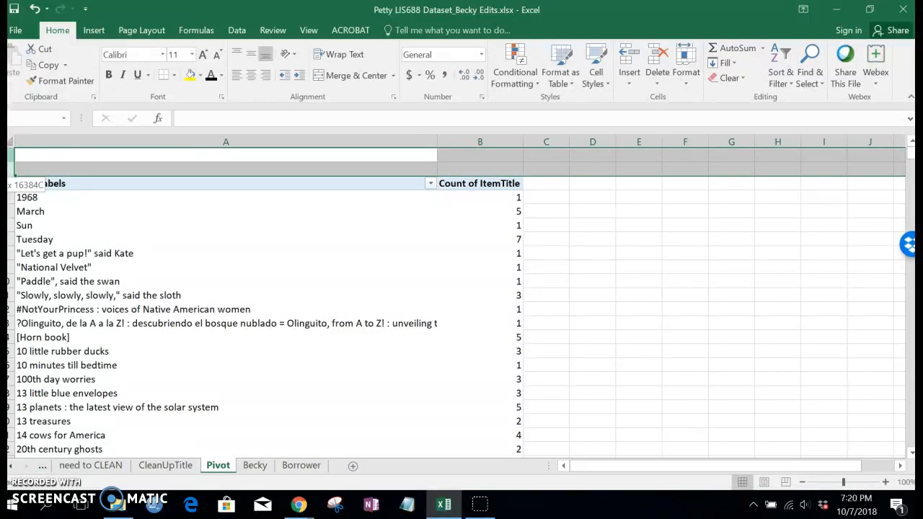
{"action": "right_click", "coordinate": [6, 170]}
{"action": "left_click", "coordinate": [35, 283]}
{"action": "left_click", "coordinate": [50, 229]}
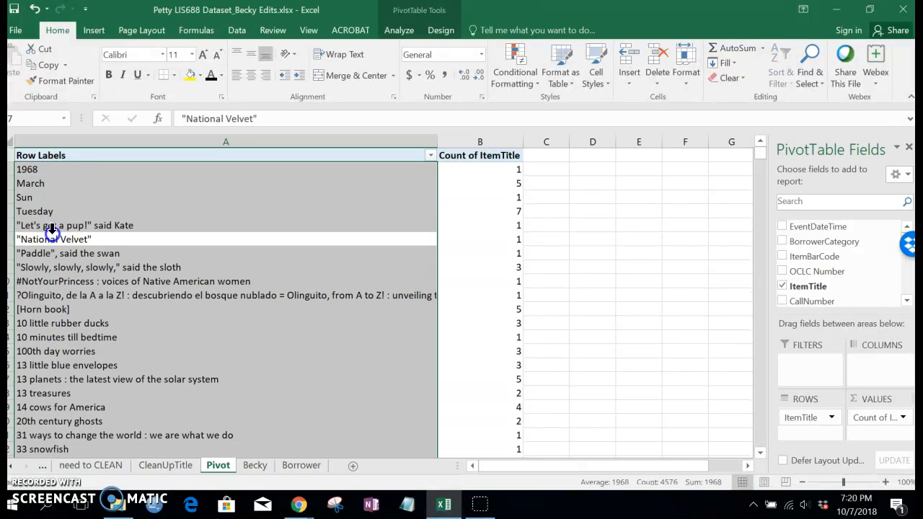
{"action": "left_click", "coordinate": [78, 139]}
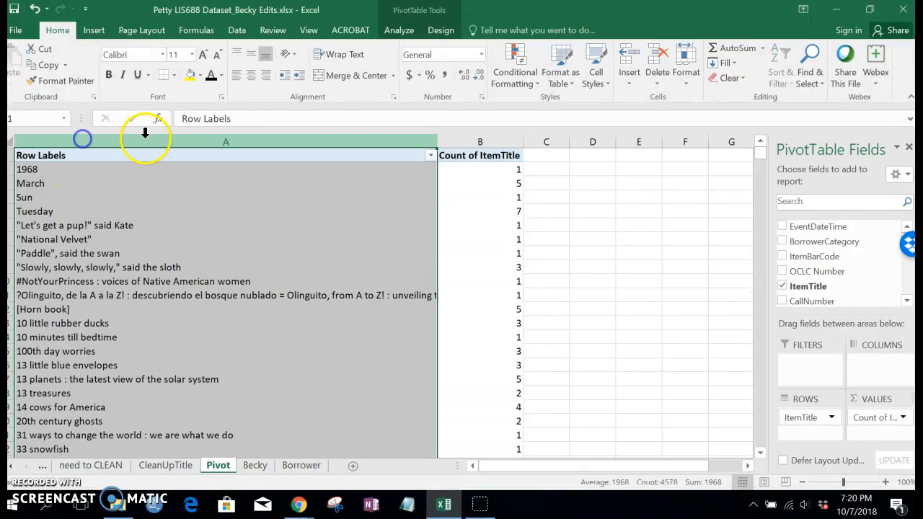
{"action": "left_click", "coordinate": [12, 142]}
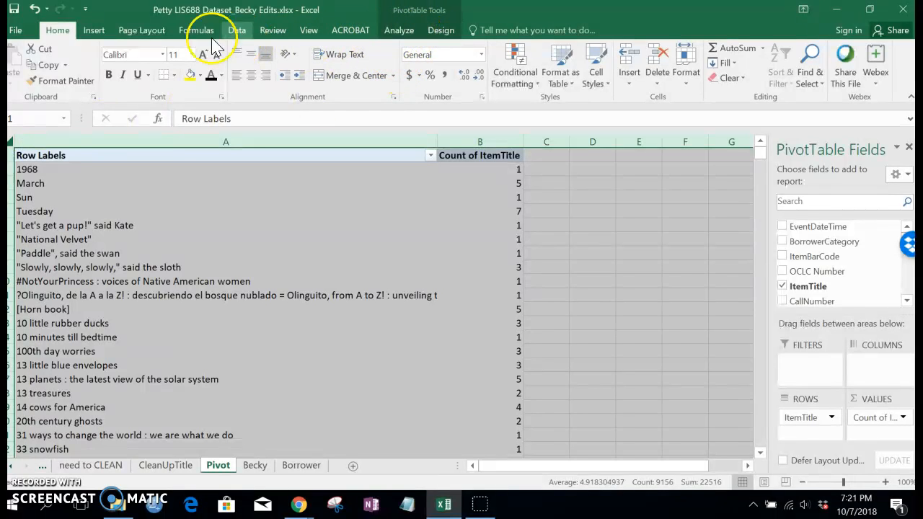
{"action": "left_click", "coordinate": [238, 31]}
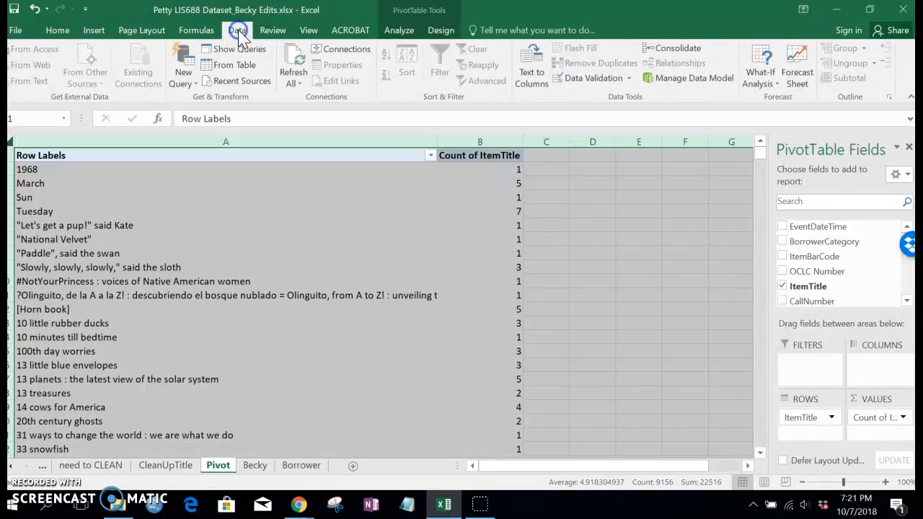
{"action": "left_click", "coordinate": [305, 212]}
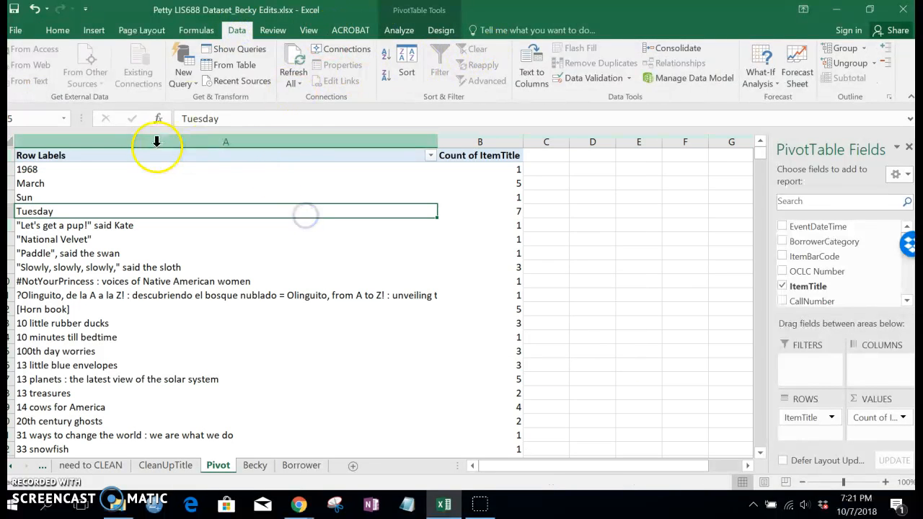
- Copy the PivotTable's columns A and B and paste them as values into a new worksheet starting at A1
{"action": "left_click_drag", "start_coordinate": [157, 137], "coordinate": [488, 136]}
{"action": "right_click", "coordinate": [485, 137]}
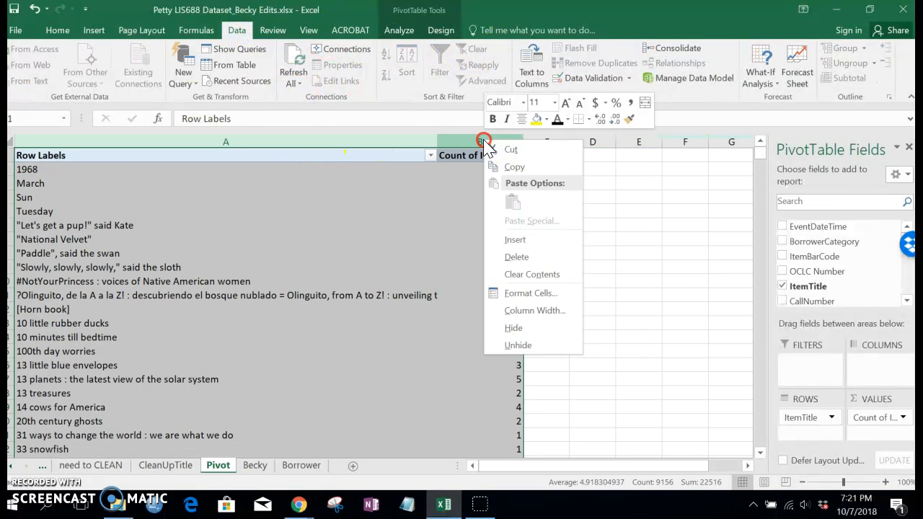
{"action": "left_click", "coordinate": [511, 168]}
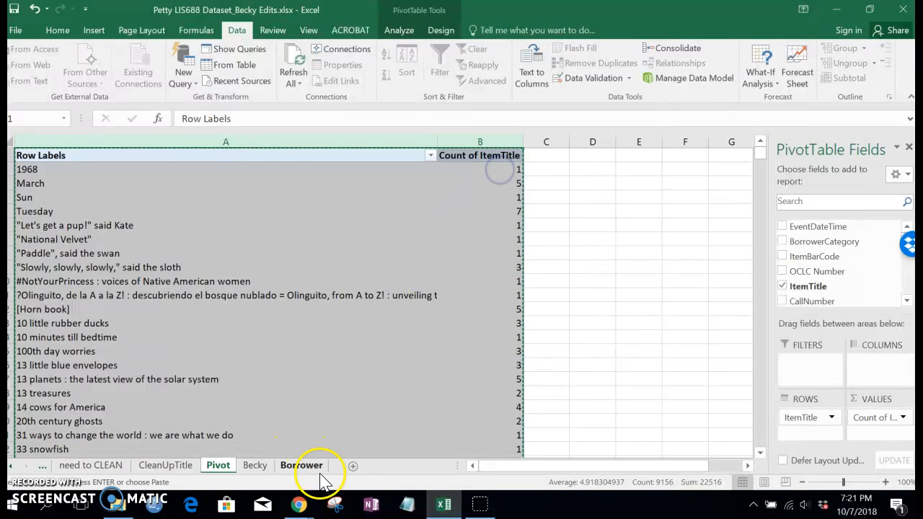
{"action": "left_click", "coordinate": [353, 466]}
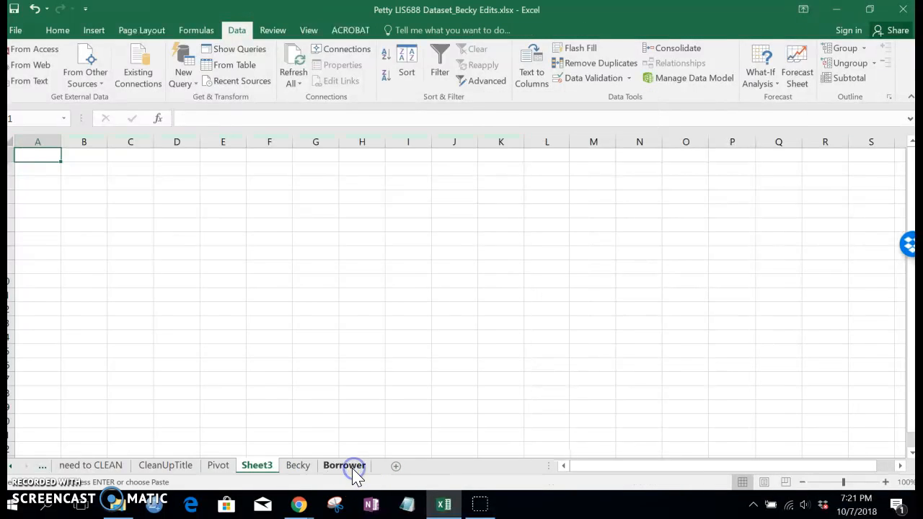
{"action": "right_click", "coordinate": [36, 160]}
{"action": "left_click", "coordinate": [82, 215]}
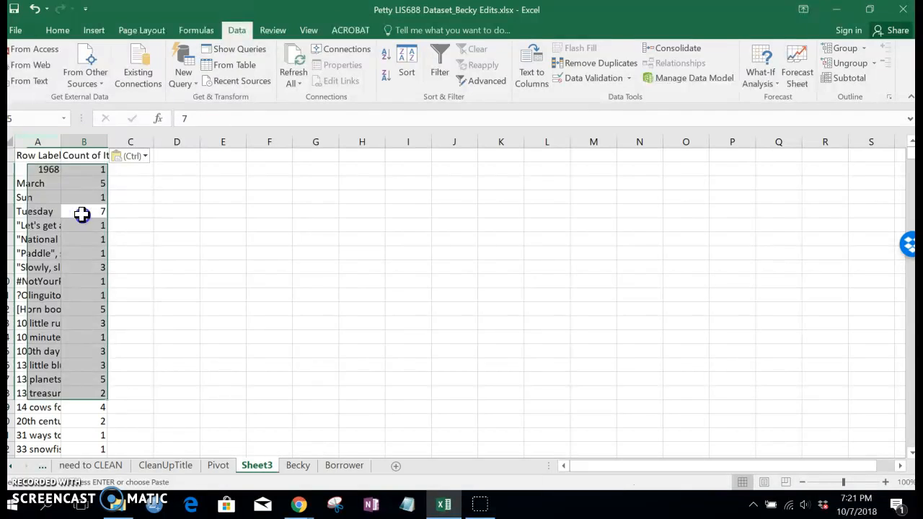
{"action": "left_click", "coordinate": [82, 214]}
- Sort the pasted titles and counts by Count of ItemTitle from largest to smallest
{"action": "left_click_drag", "start_coordinate": [27, 141], "coordinate": [72, 142]}
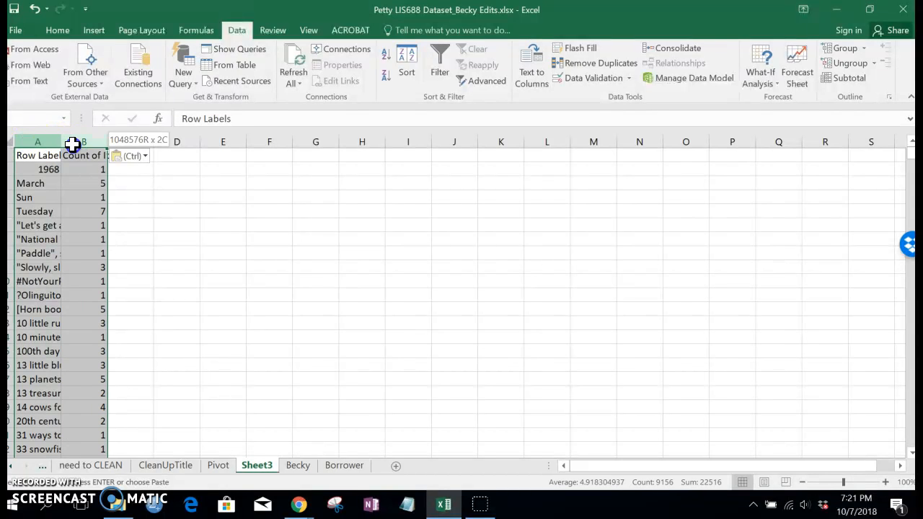
{"action": "left_click", "coordinate": [413, 56]}
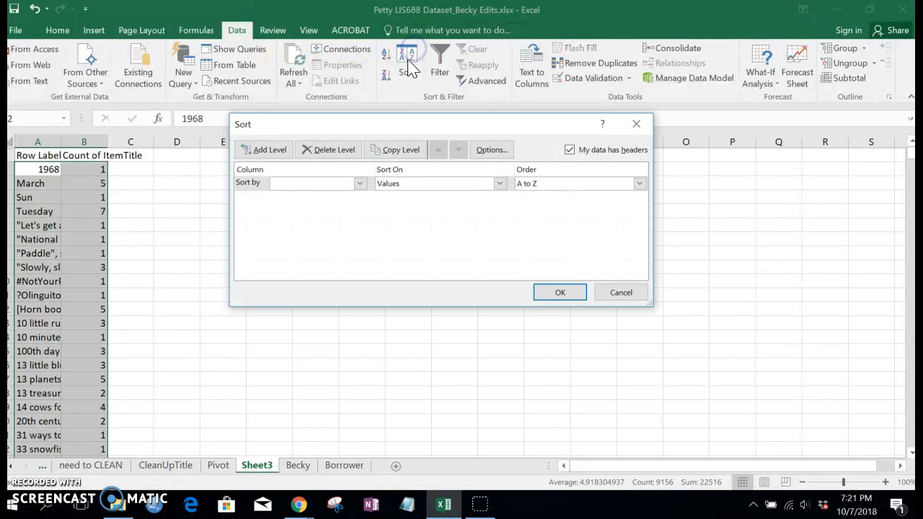
{"action": "left_click", "coordinate": [359, 183]}
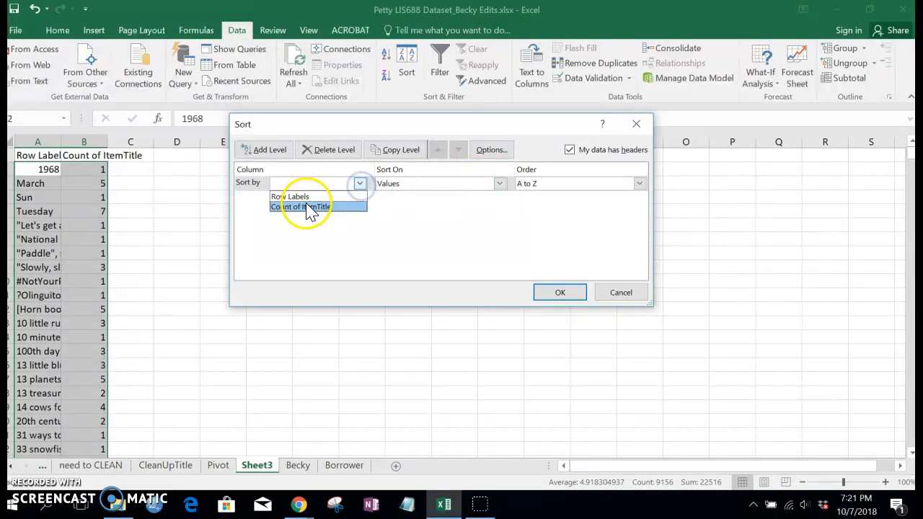
{"action": "left_click", "coordinate": [306, 207]}
{"action": "left_click", "coordinate": [526, 186]}
{"action": "left_click", "coordinate": [532, 206]}
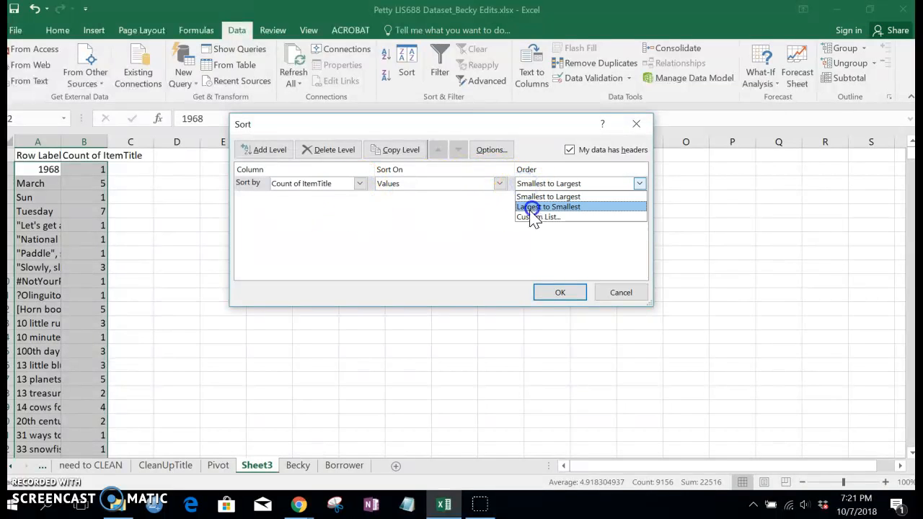
{"action": "left_click", "coordinate": [552, 290]}
{"action": "left_click", "coordinate": [321, 311]}
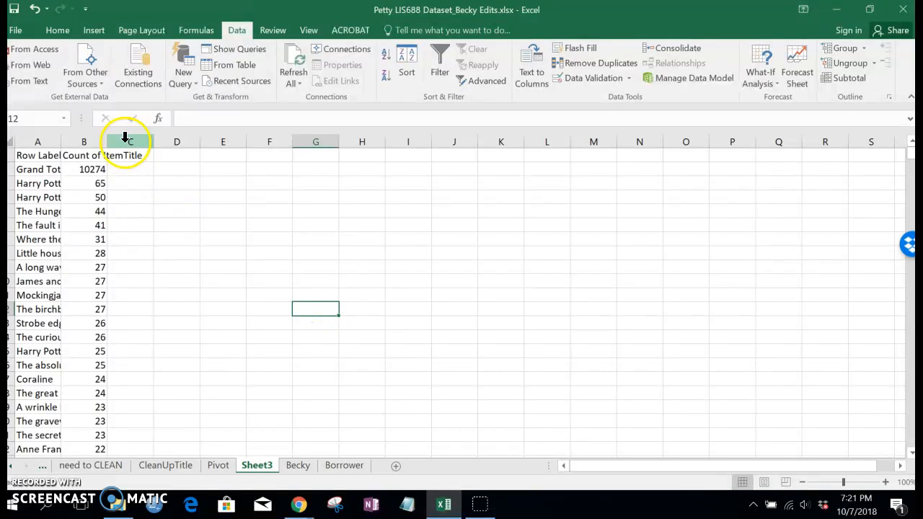
- Delete the Grand Total row and widen columns A and B so the titles and header can be read
{"action": "left_click_drag", "start_coordinate": [107, 141], "coordinate": [251, 152]}
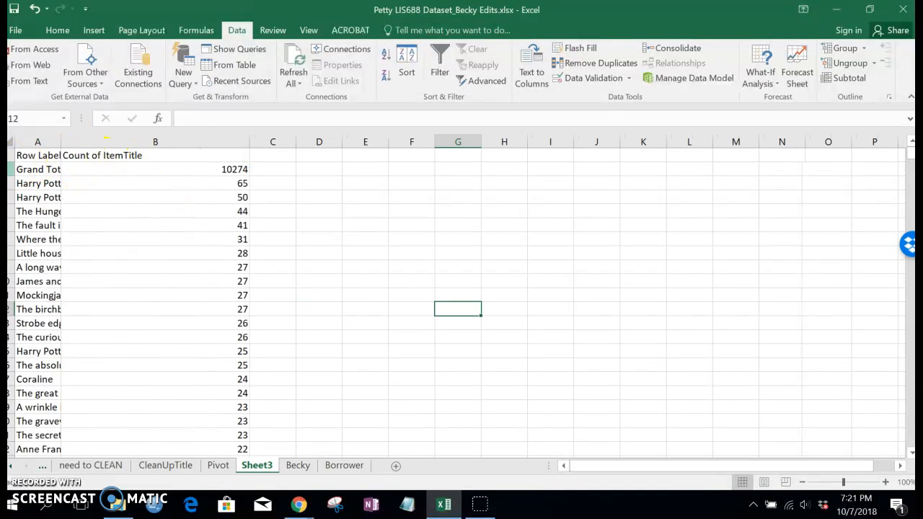
{"action": "left_click", "coordinate": [3, 169]}
{"action": "right_click", "coordinate": [3, 168]}
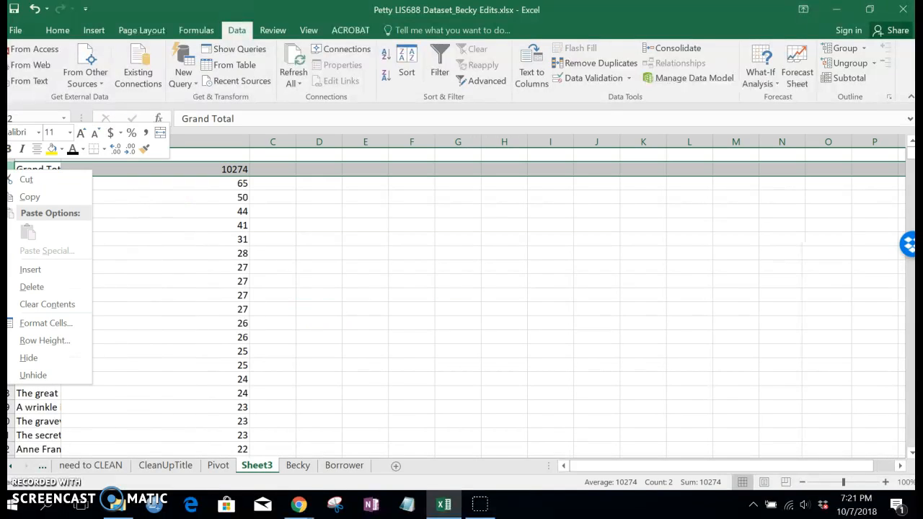
{"action": "left_click", "coordinate": [29, 286]}
{"action": "left_click", "coordinate": [92, 268]}
{"action": "left_click_drag", "start_coordinate": [61, 142], "coordinate": [227, 141]}
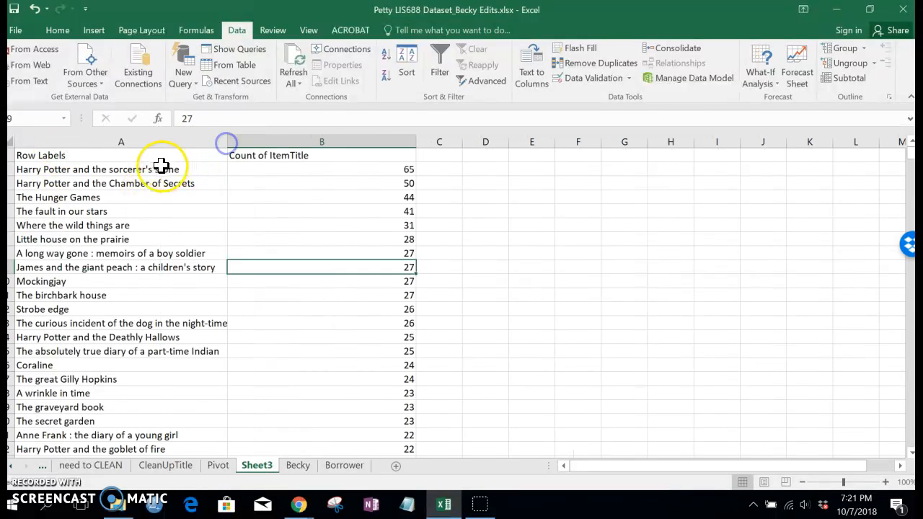
- Review the most circulated titles and their counts in the sorted list, and return to the CleanUpTitle sheet
{"action": "left_click", "coordinate": [159, 169]}
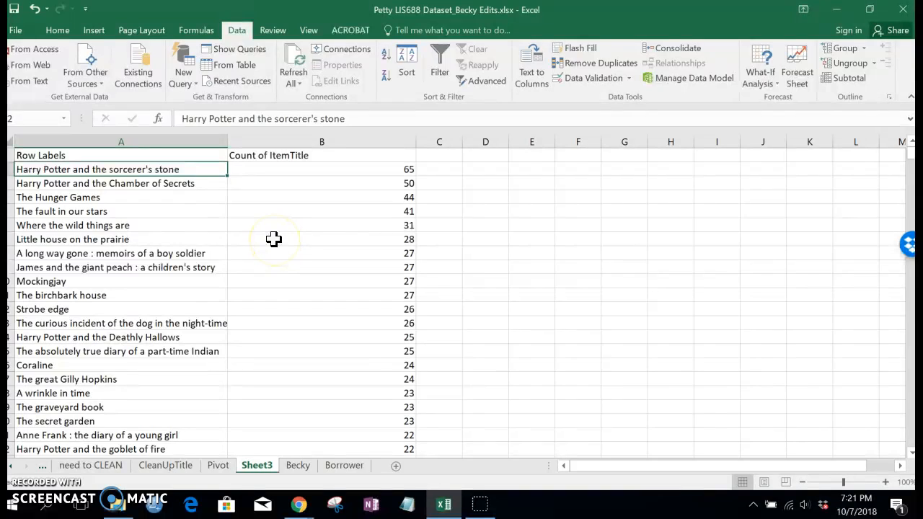
{"action": "left_click", "coordinate": [396, 171]}
{"action": "left_click", "coordinate": [369, 187]}
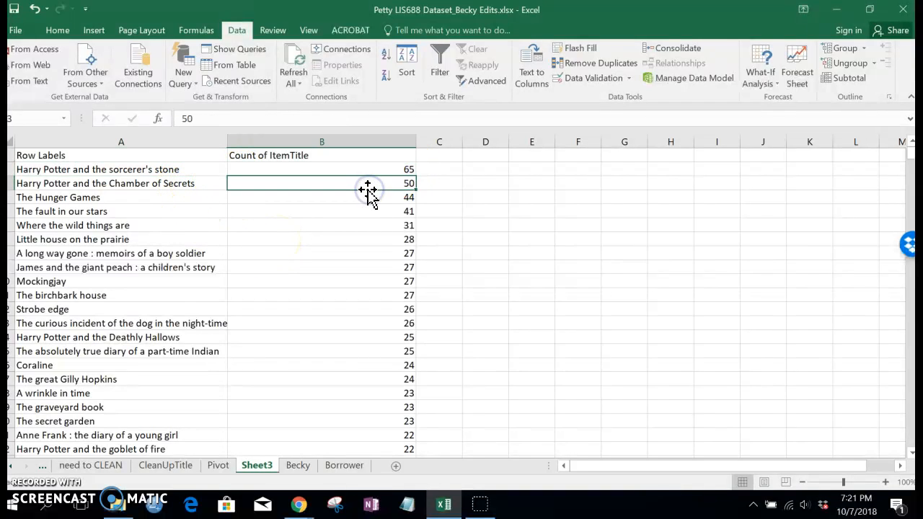
{"action": "left_click", "coordinate": [356, 198]}
{"action": "left_click", "coordinate": [346, 214]}
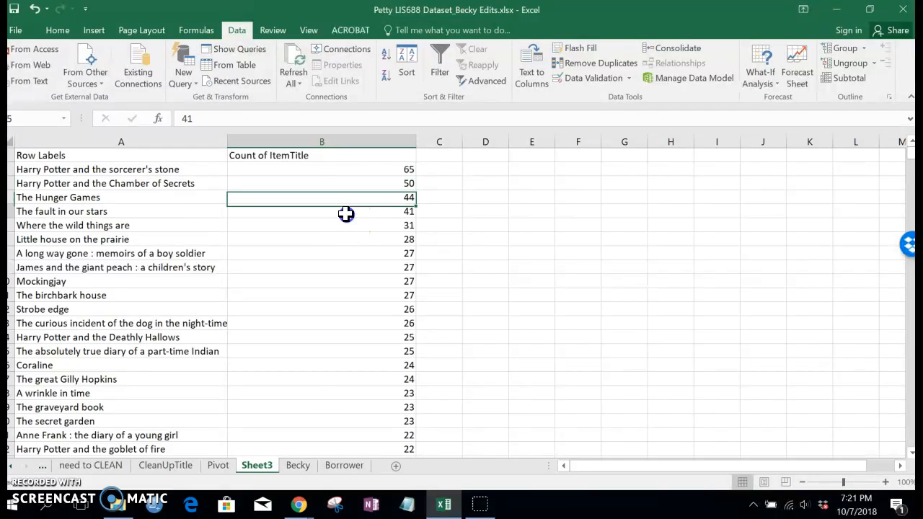
{"action": "scroll", "coordinate": [337, 273], "scroll_direction": "down", "scroll_amount": 10}
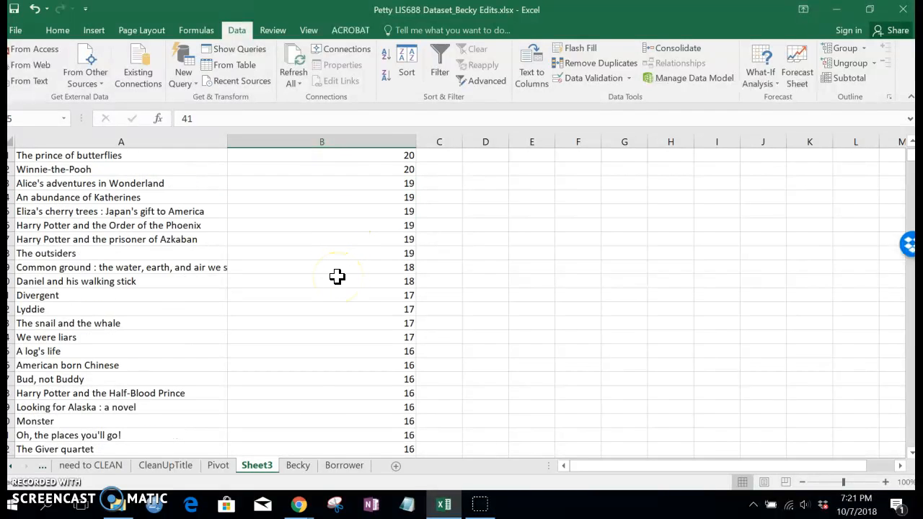
{"action": "scroll", "coordinate": [338, 276], "scroll_direction": "down", "scroll_amount": 10}
{"action": "scroll", "coordinate": [369, 315], "scroll_direction": "up", "scroll_amount": 20}
{"action": "left_click", "coordinate": [263, 465]}
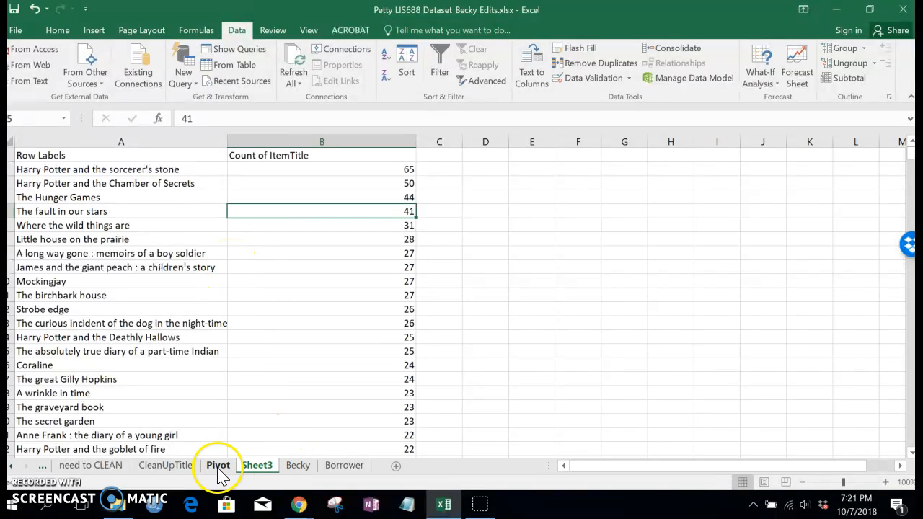
{"action": "left_click", "coordinate": [167, 465]}
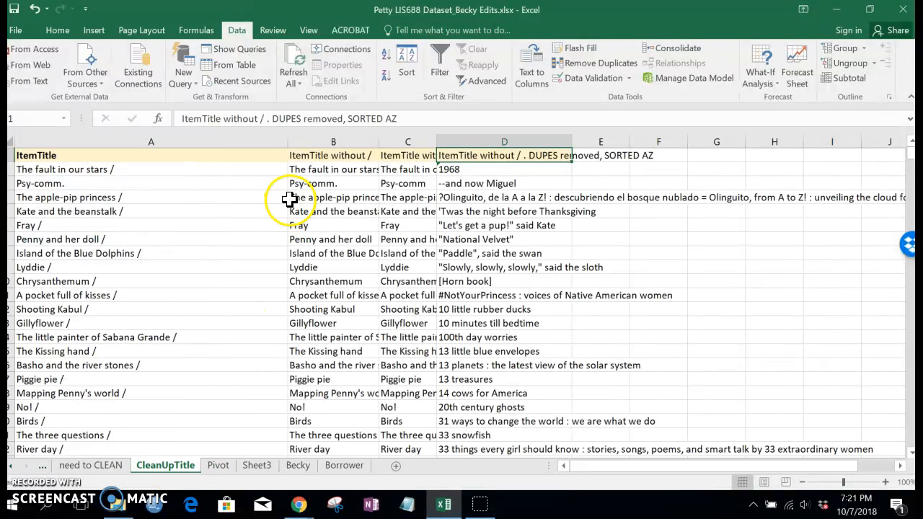